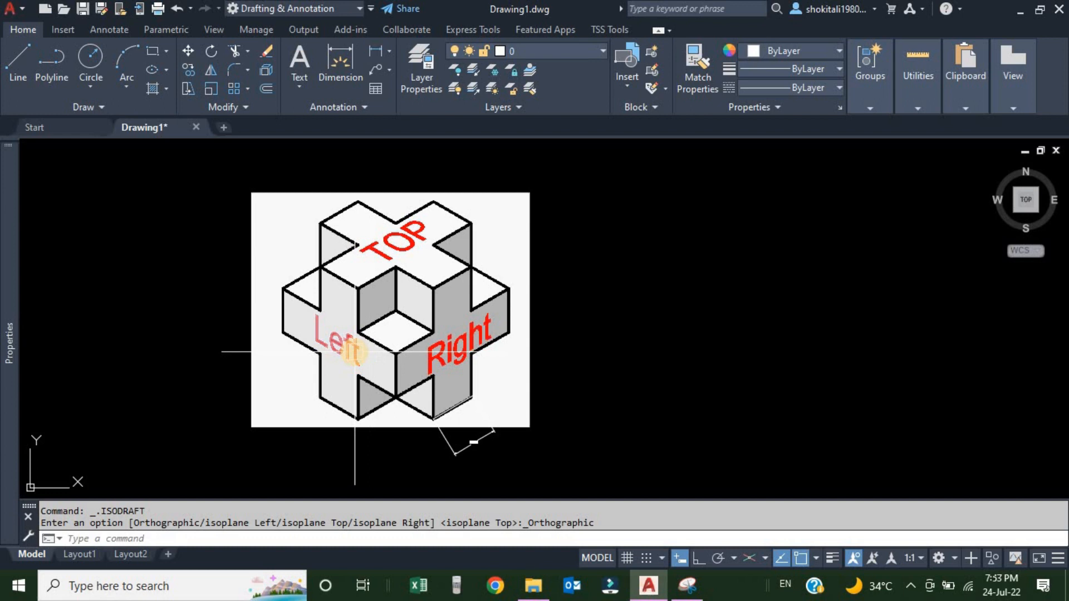
# - Turn on isometric drafting with the Top isoplane
pyautogui.scroll(1, 706, 335)
pyautogui.moveTo(712, 335); pyautogui.dragTo(696, 334, button='middle')
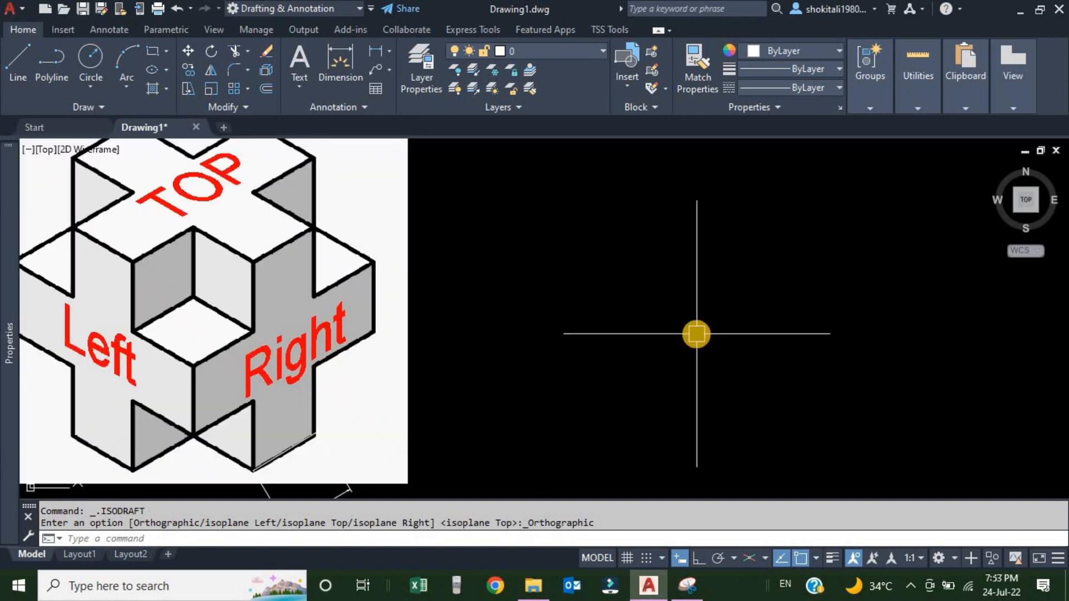
pyautogui.scroll(-1, 696, 334)
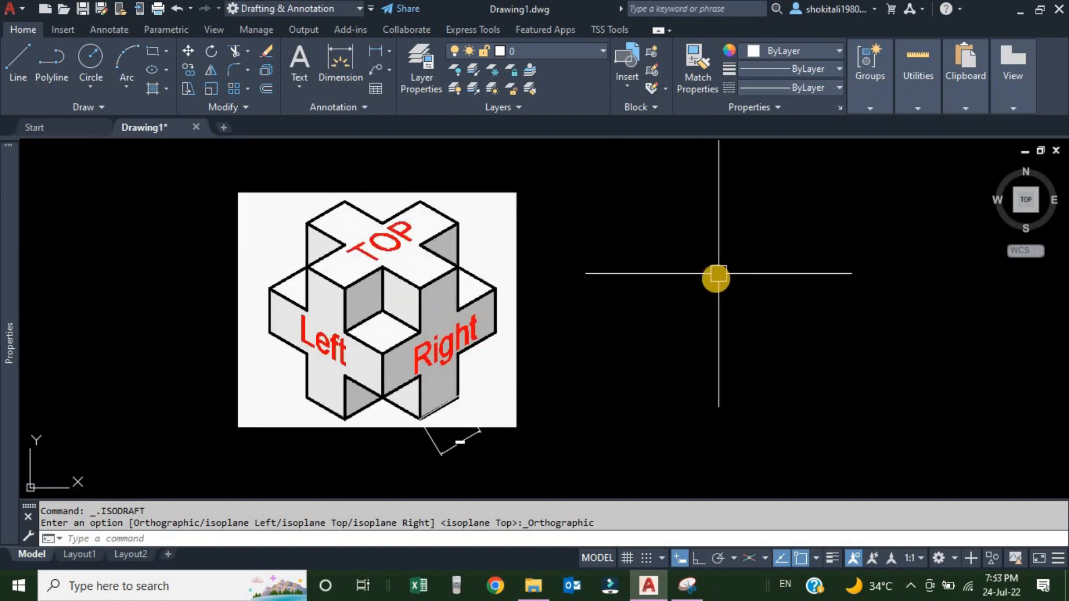
pyautogui.moveTo(718, 274); pyautogui.dragTo(712, 280, button='middle')
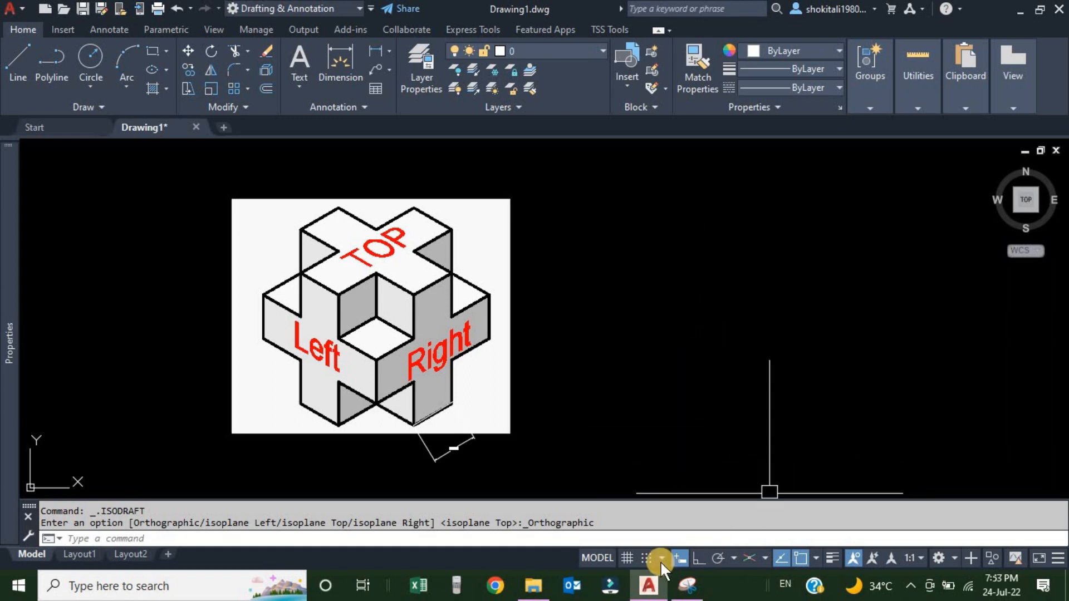
pyautogui.click(677, 558)
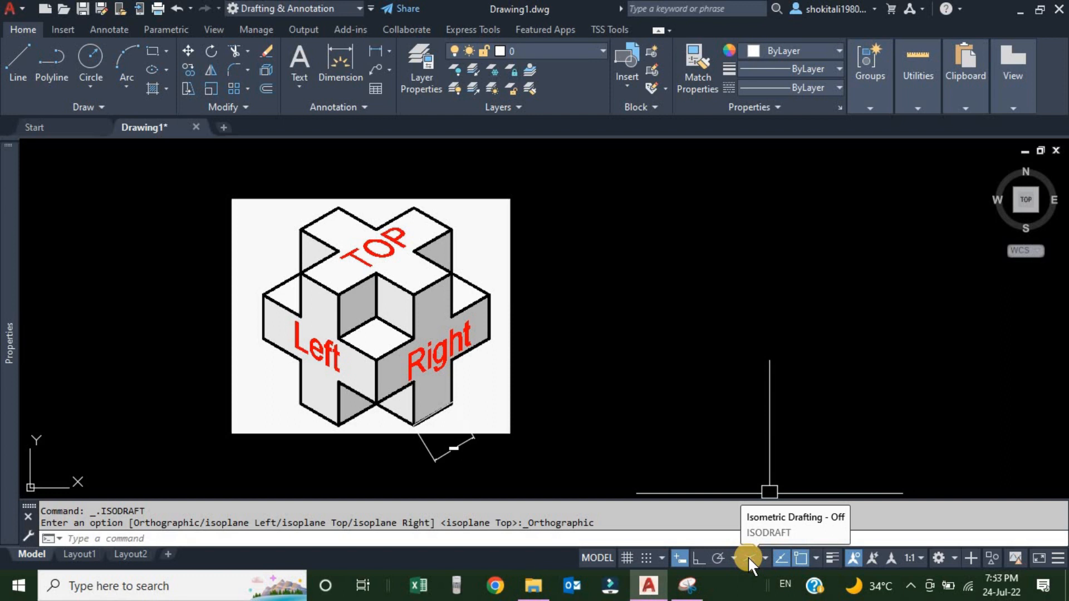
pyautogui.click(747, 557)
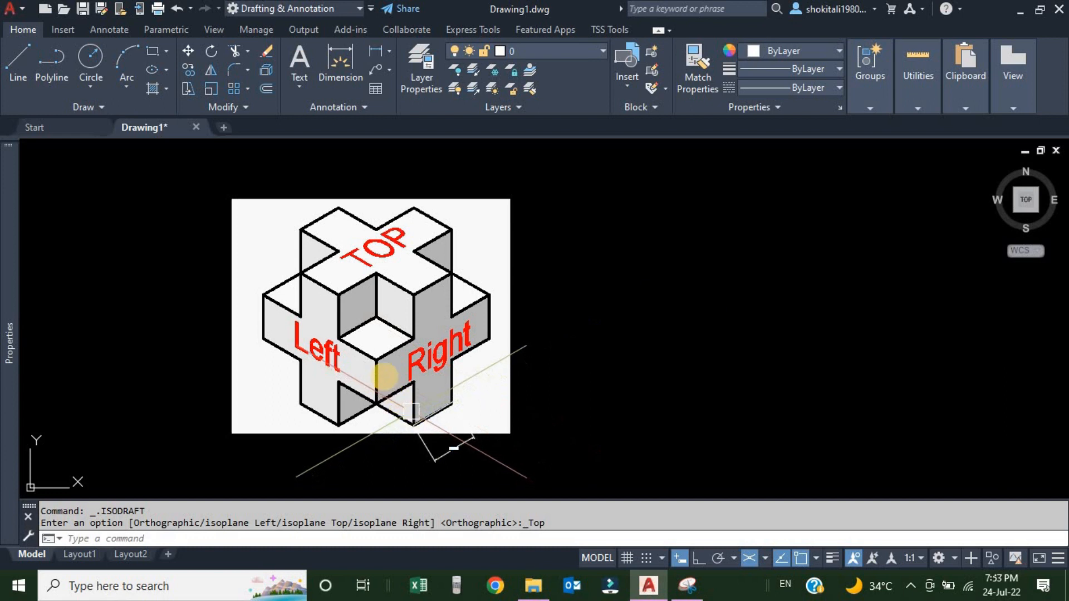
# - Examine the edge dimension below the reference picture, the available isoplane options and the picture's TOP face
pyautogui.scroll(4, 381, 356)
pyautogui.scroll(-6, 406, 341)
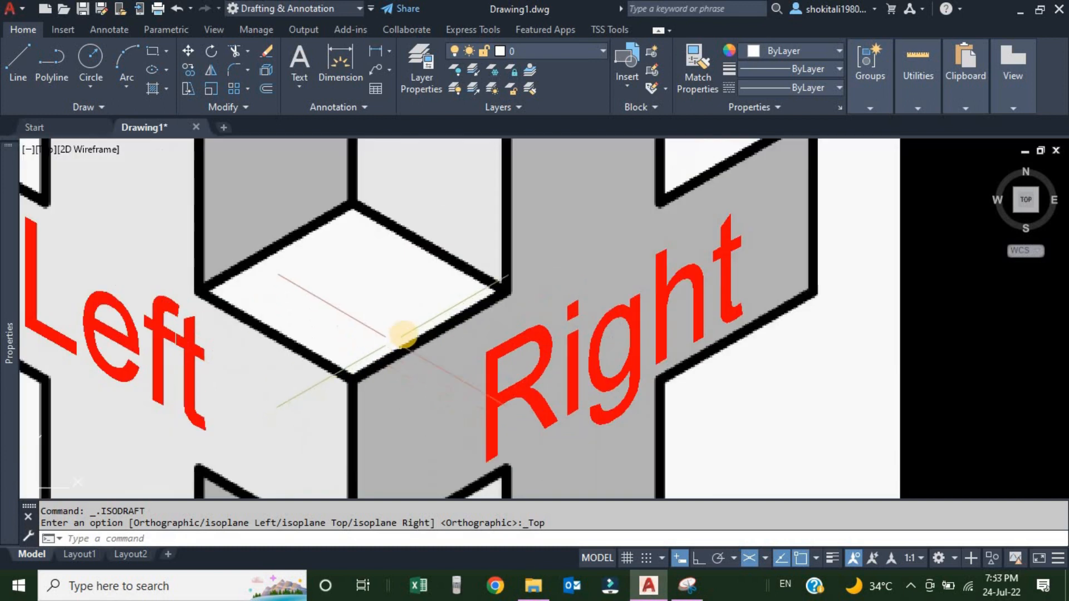
pyautogui.scroll(8, 458, 356)
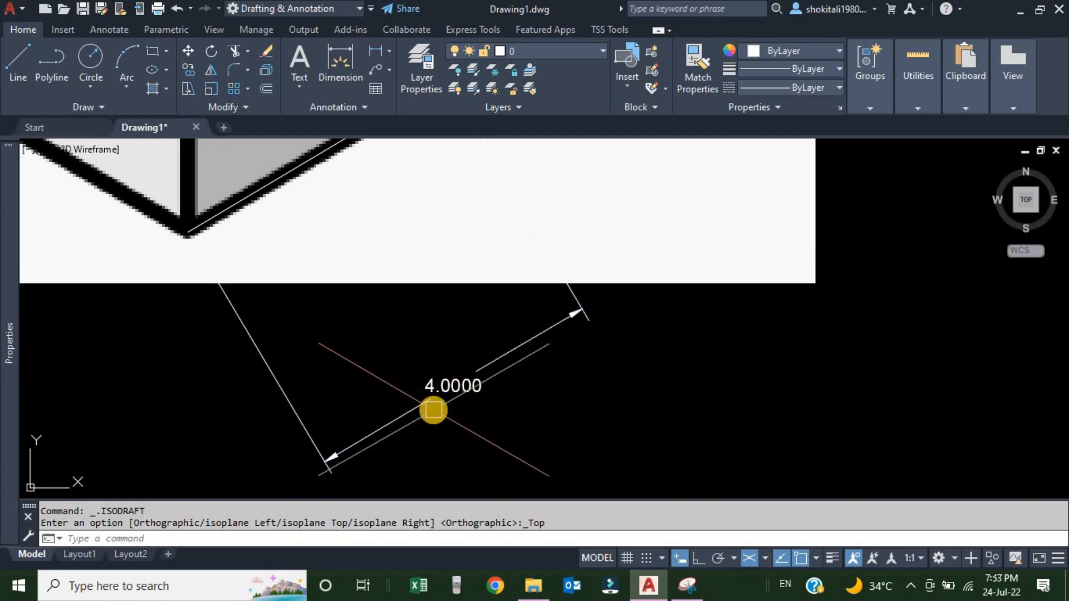
pyautogui.scroll(-4, 428, 413)
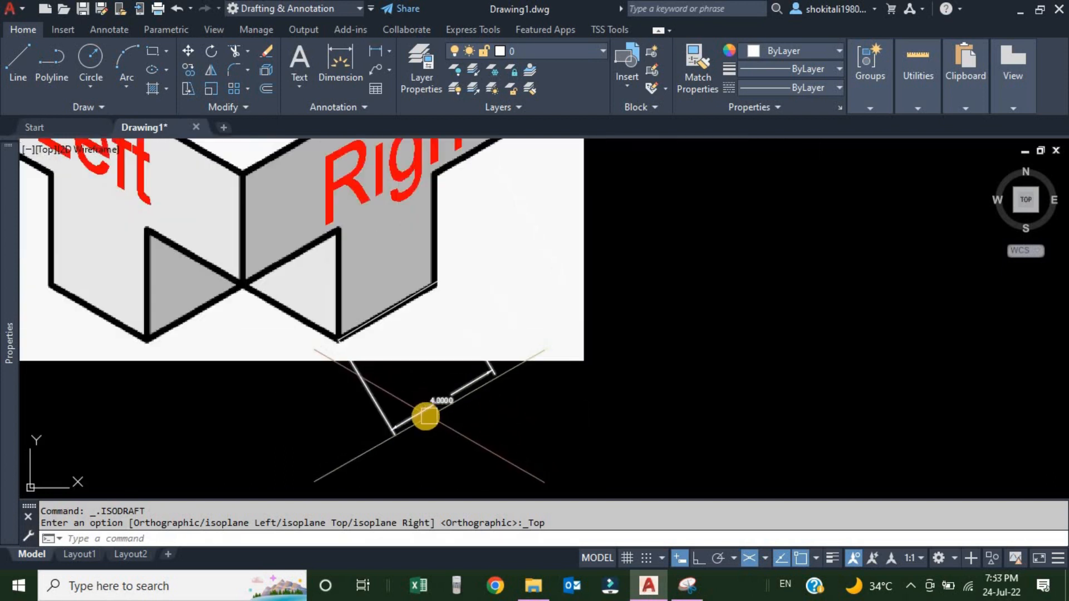
pyautogui.scroll(4, 405, 416)
pyautogui.scroll(-4, 463, 397)
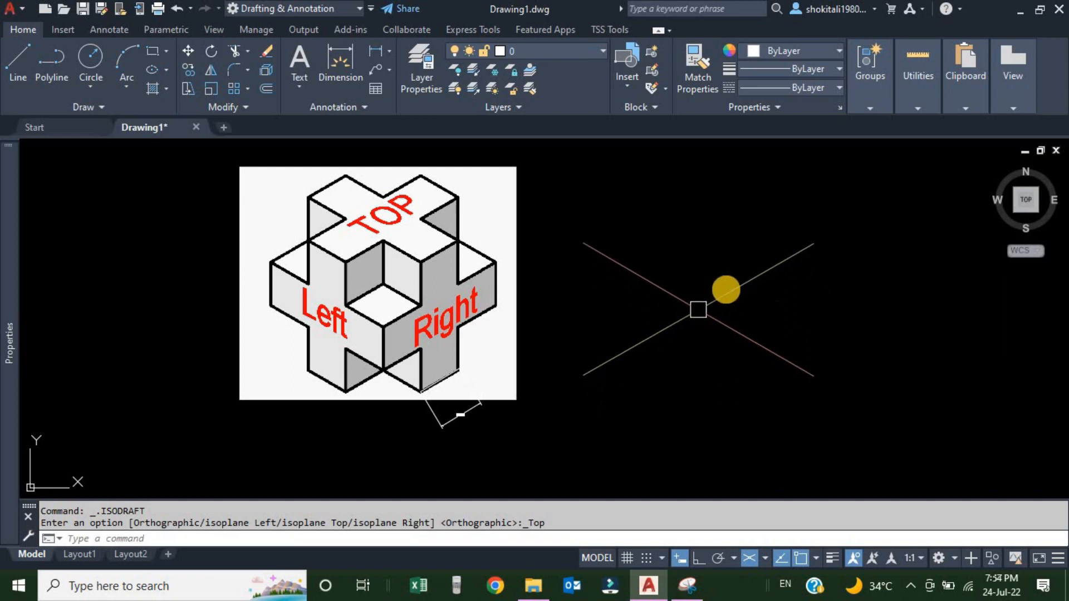
pyautogui.click(764, 556)
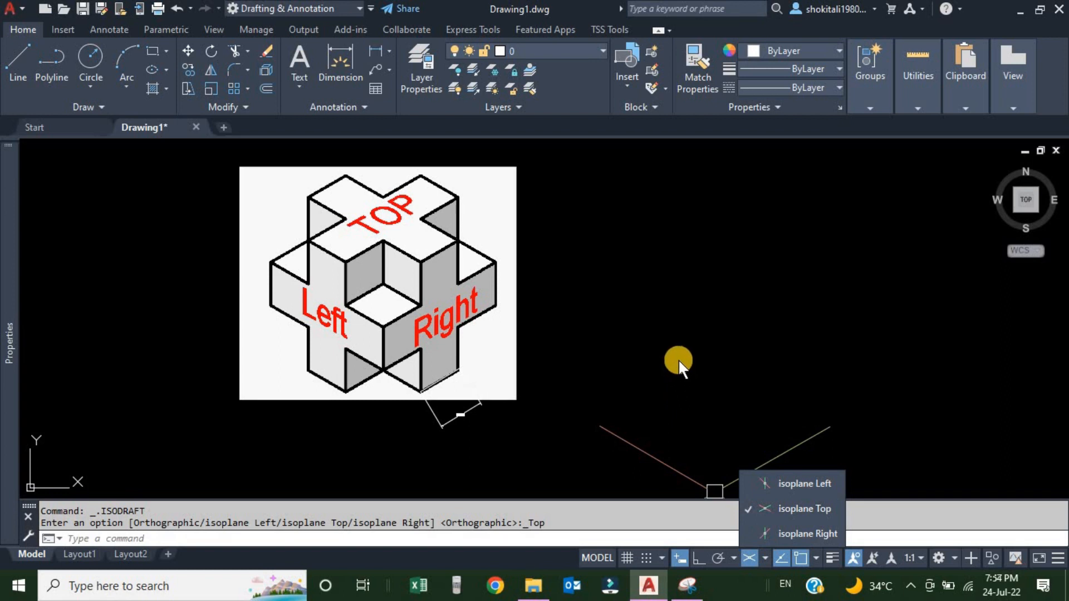
pyautogui.click(678, 360)
pyautogui.moveTo(542, 272); pyautogui.dragTo(556, 302, button='middle')
pyautogui.scroll(2, 406, 231)
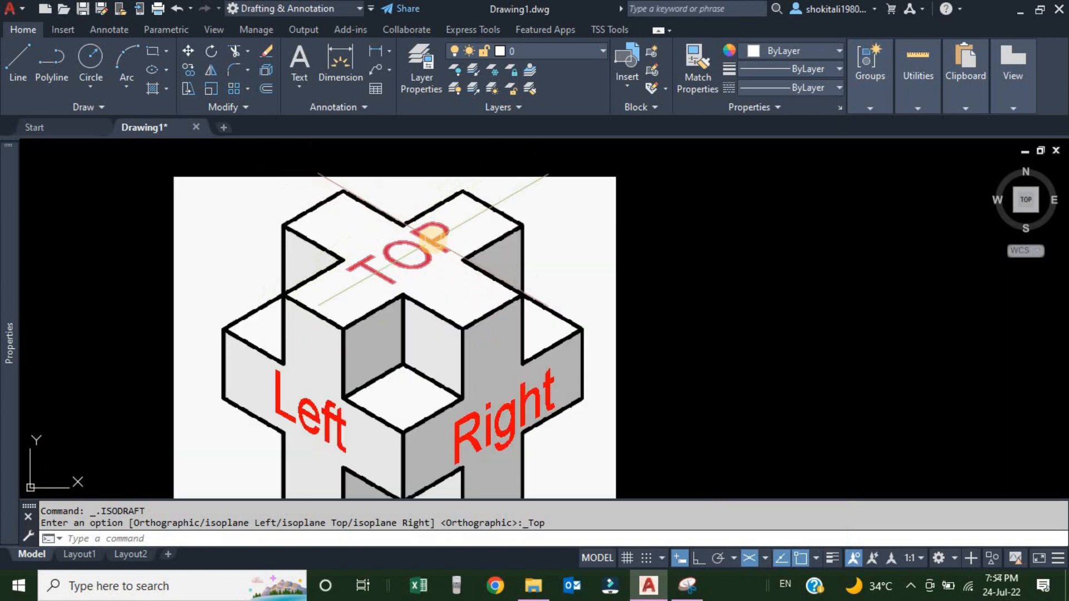
pyautogui.scroll(-4, 508, 271)
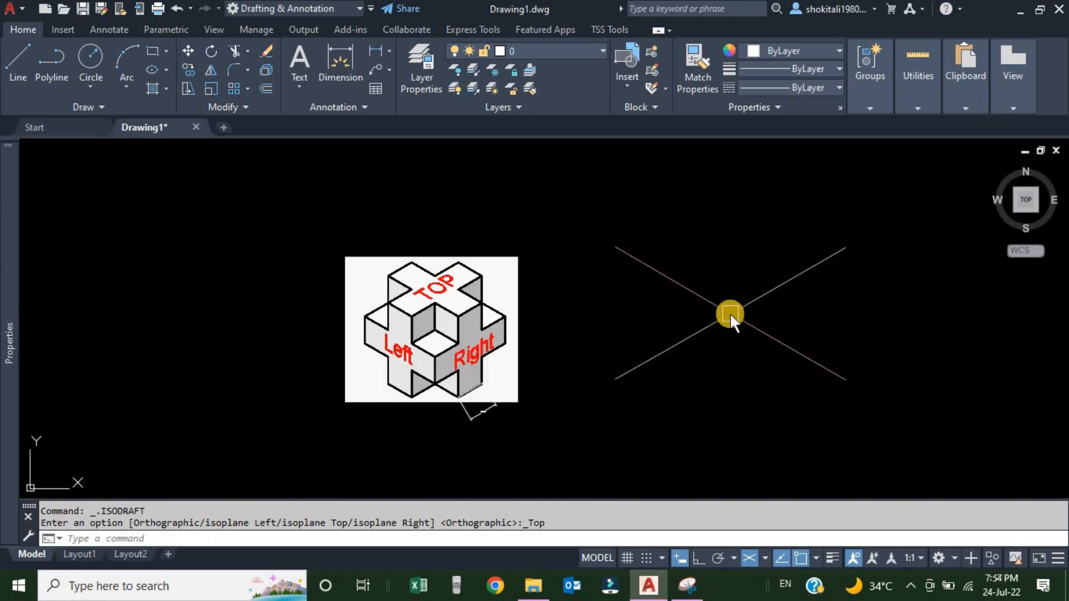
# - Start a polyline in the empty space beside the reference picture, with Ortho on, and draw its first edge 4 units long at 330°
pyautogui.write('pl')
pyautogui.press('Return')
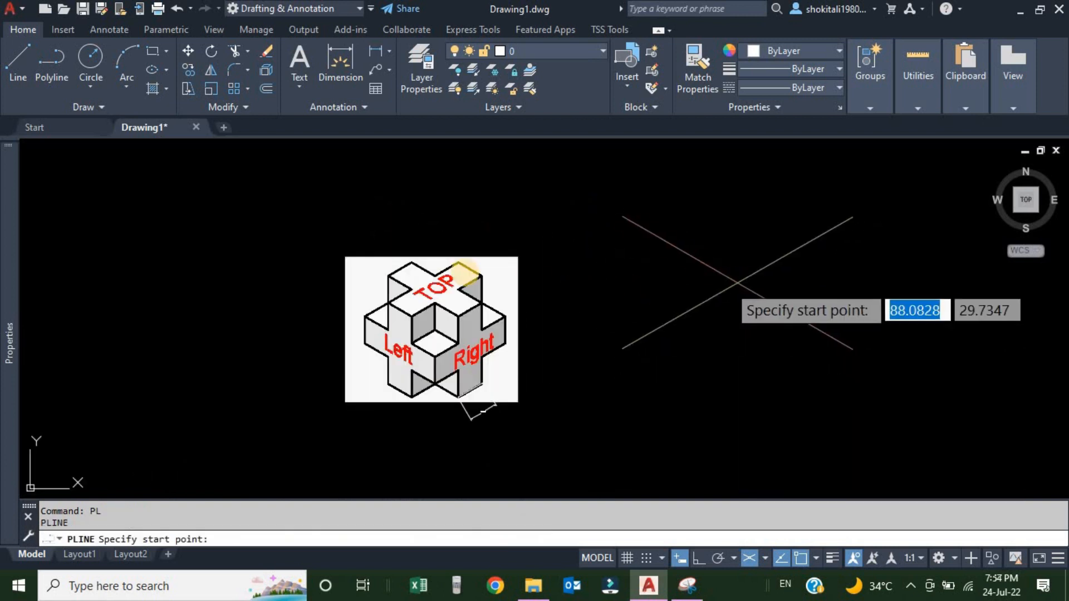
pyautogui.scroll(6, 501, 242)
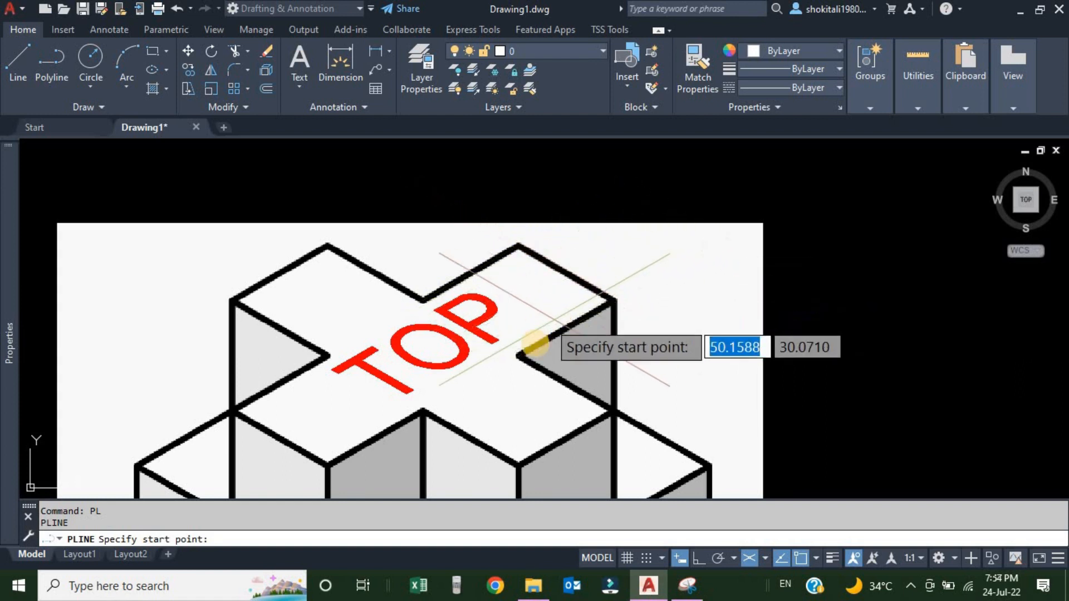
pyautogui.scroll(-5, 742, 332)
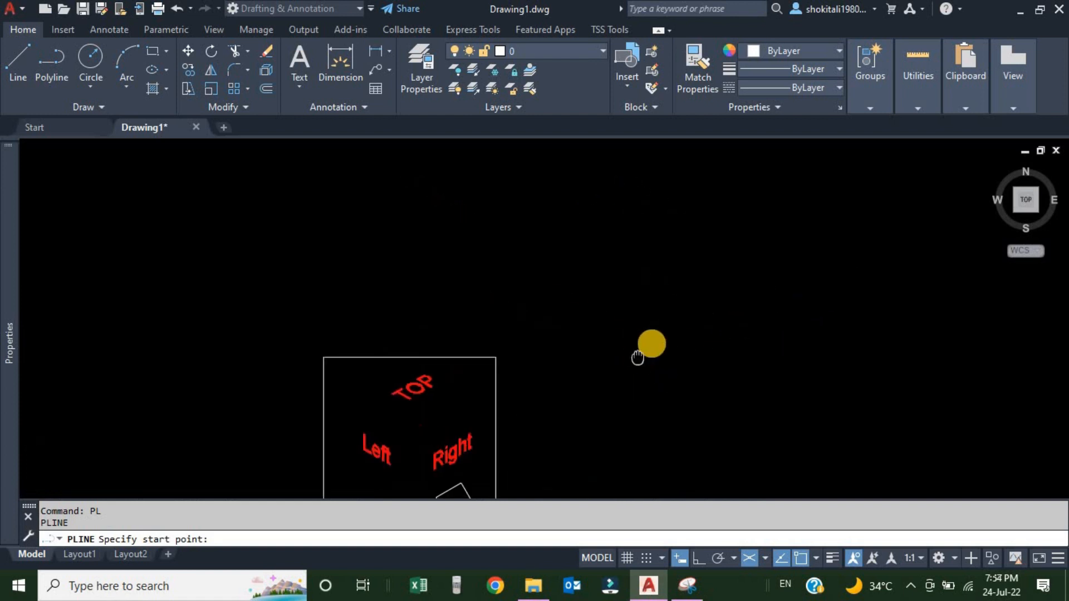
pyautogui.click(721, 261)
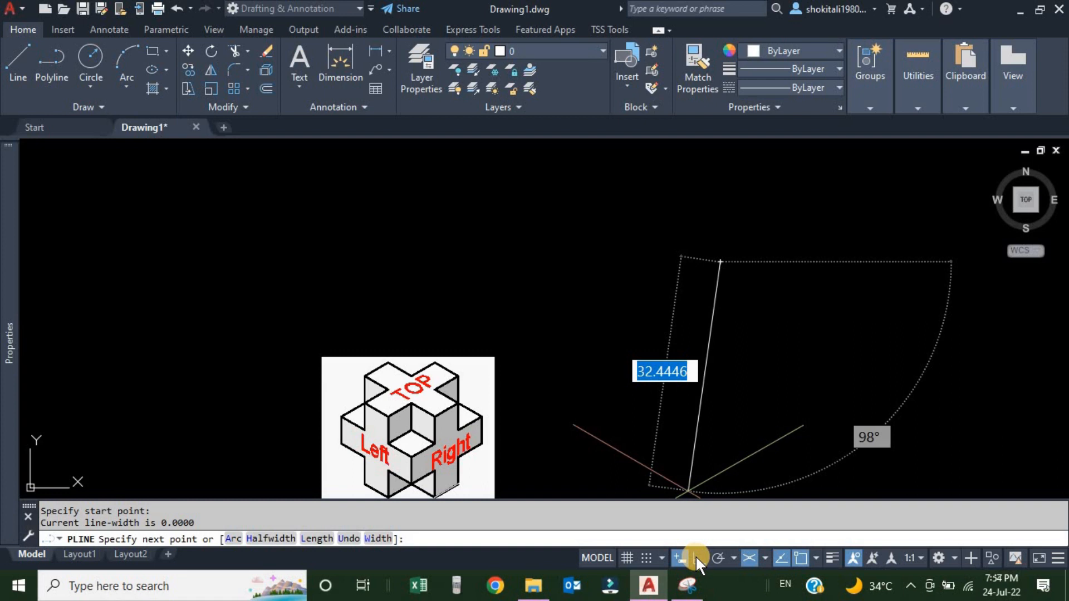
pyautogui.click(621, 539)
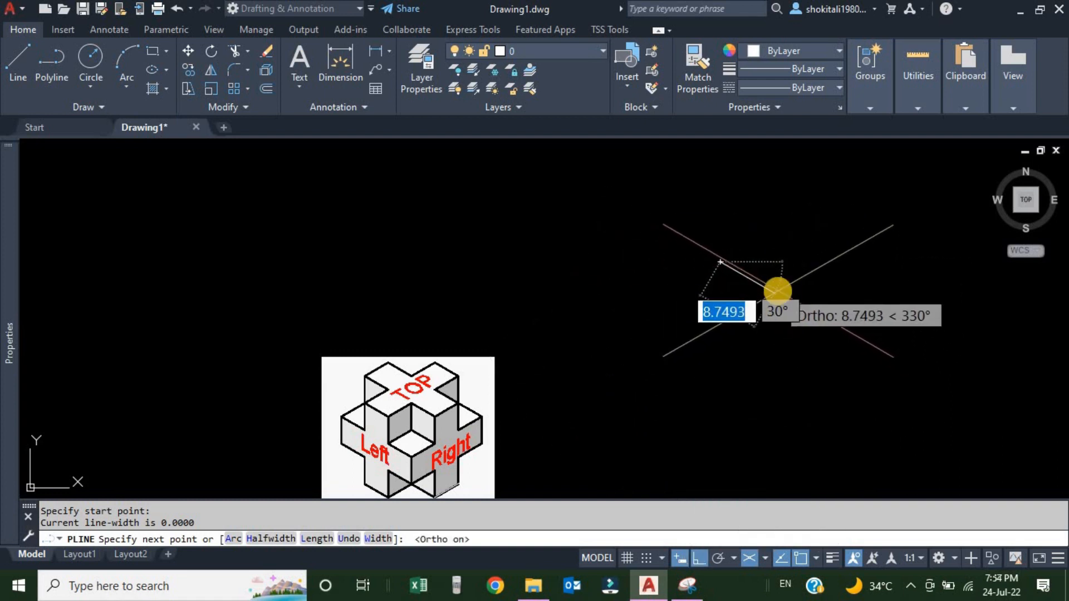
pyautogui.write('4')
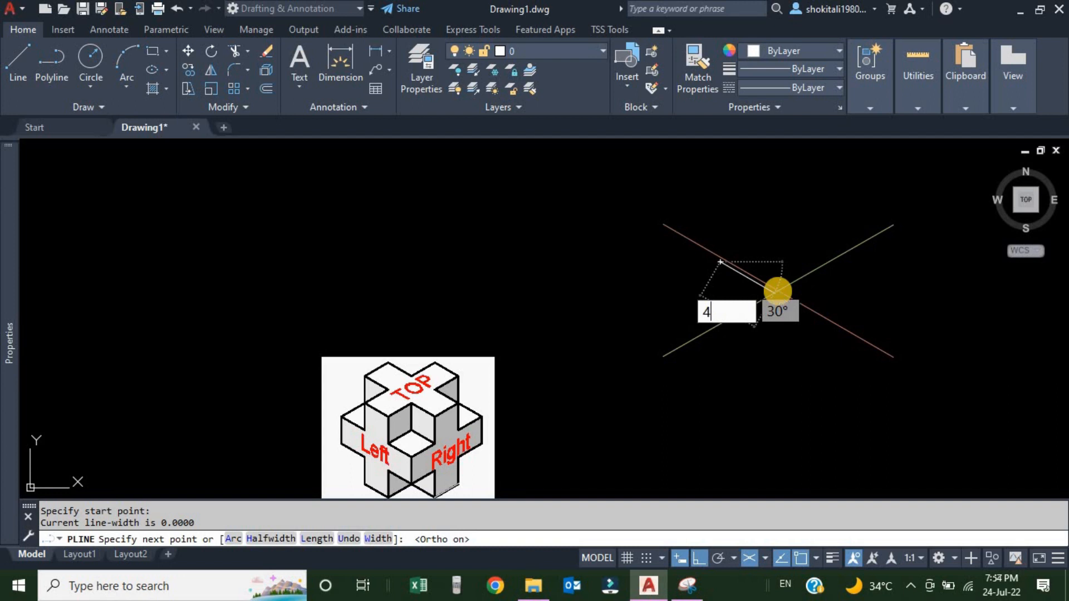
pyautogui.press('Return')
# - Continue the cross outline with three 4-unit edges at 210°, 330° and 210° to form the right notch and lower-right arm
pyautogui.scroll(5, 479, 399)
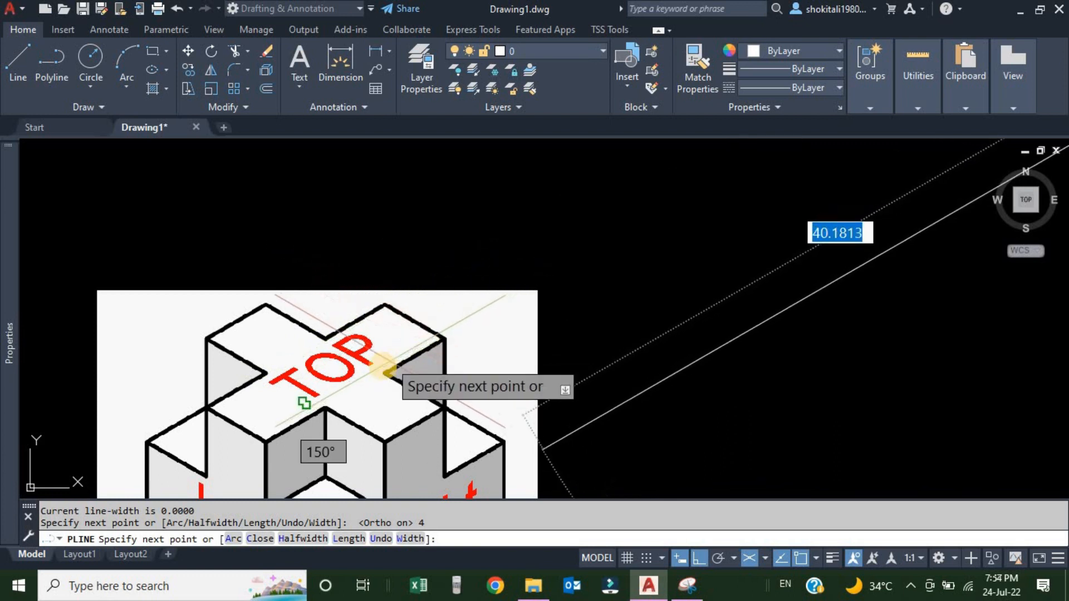
pyautogui.scroll(-6, 557, 292)
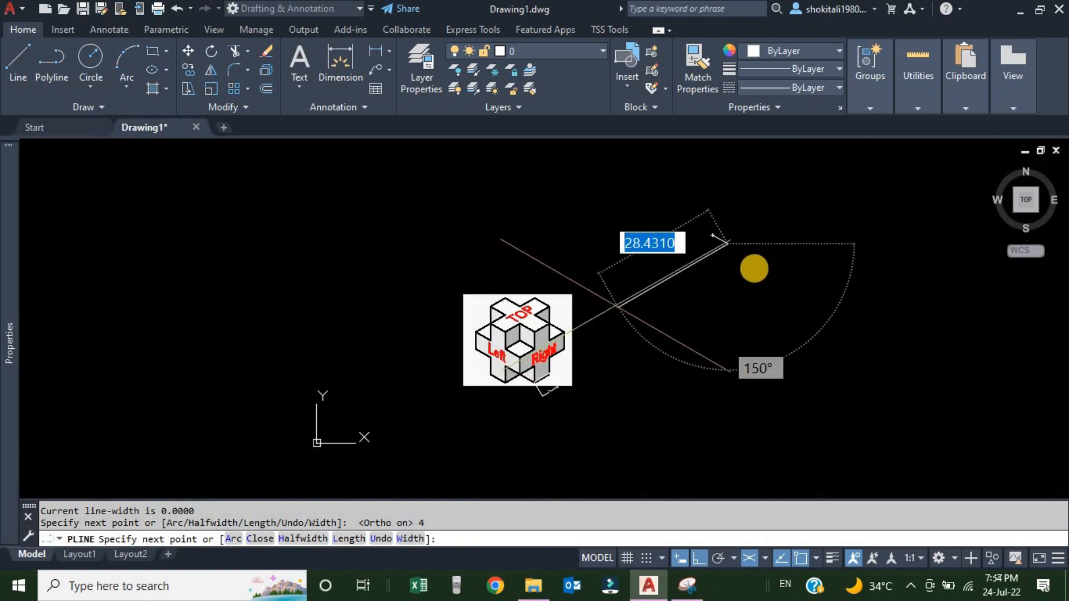
pyautogui.scroll(3, 634, 317)
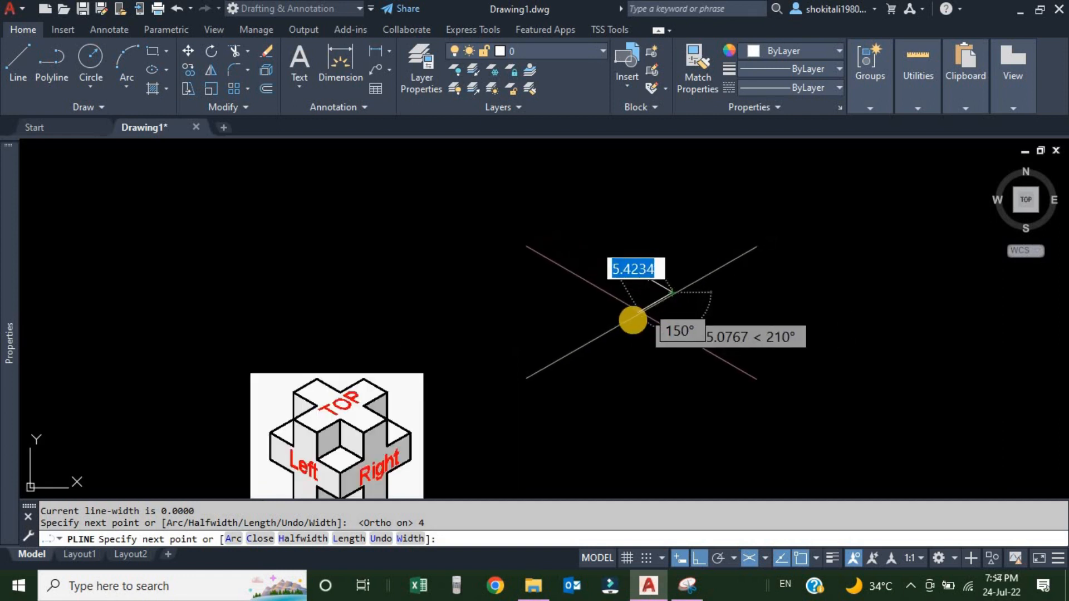
pyautogui.write('4')
pyautogui.press('Return')
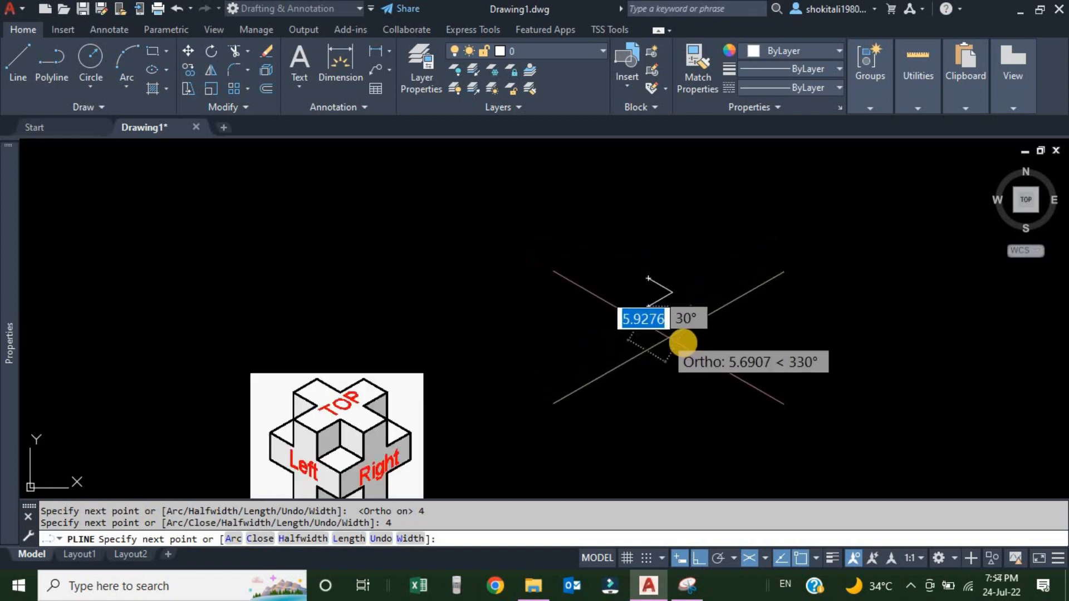
pyautogui.write('4')
pyautogui.press('Return')
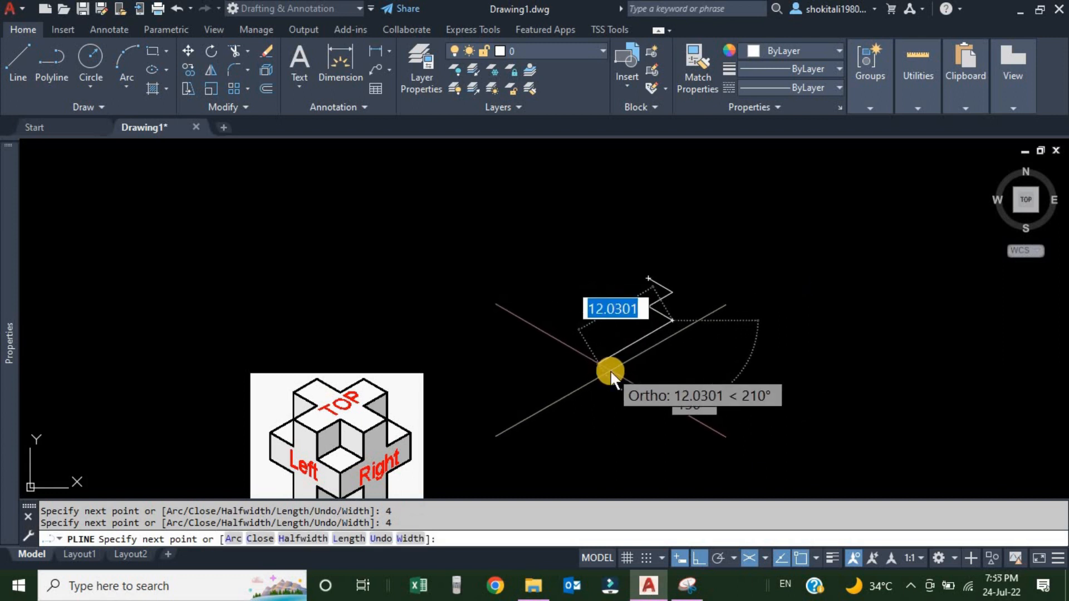
pyautogui.write('4')
pyautogui.press('Return')
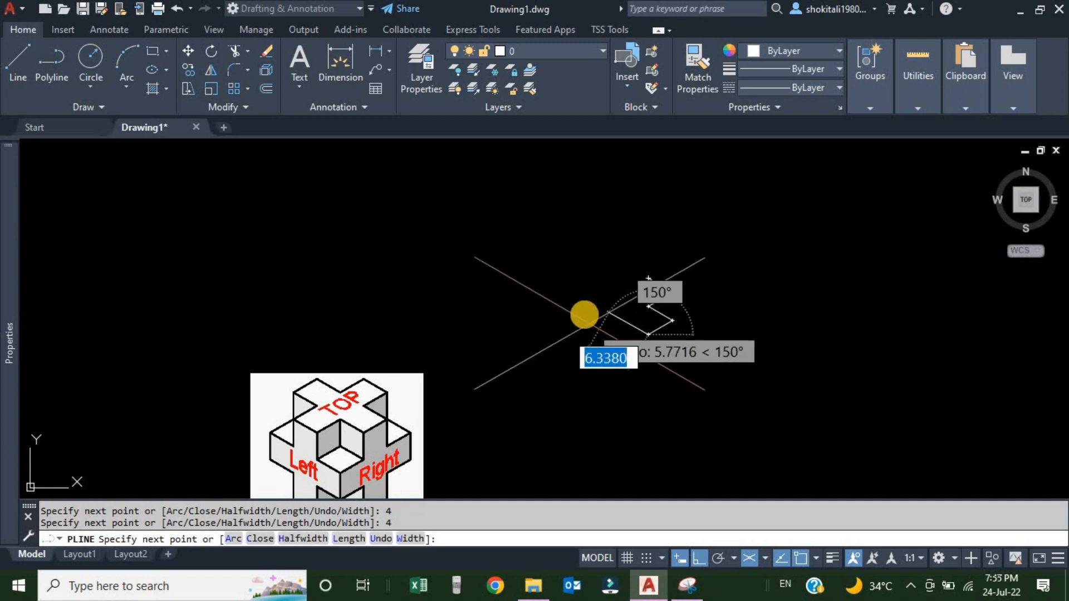
# - Add three 4-unit edges at 150°, 210° and 150° for the bottom notch and the end of the lower-left arm
pyautogui.write('4')
pyautogui.press('Return')
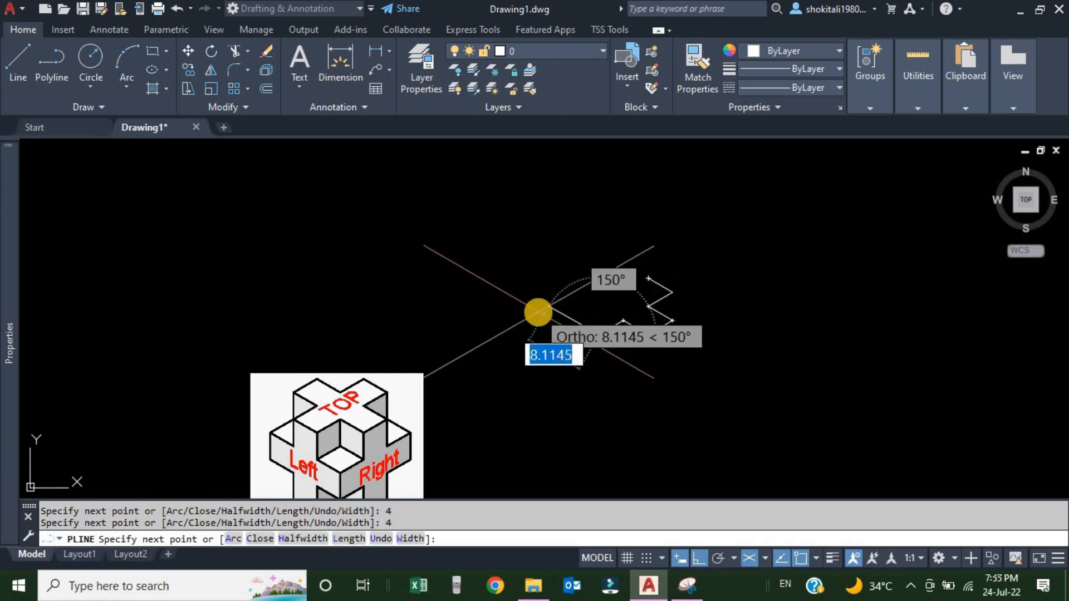
pyautogui.write('4')
pyautogui.press('Return')
# - Add three 4-unit edges at 30°, 150° and 30° for the left notch and the end of the upper-left arm
pyautogui.write('4')
pyautogui.press('Return')
pyautogui.write('4')
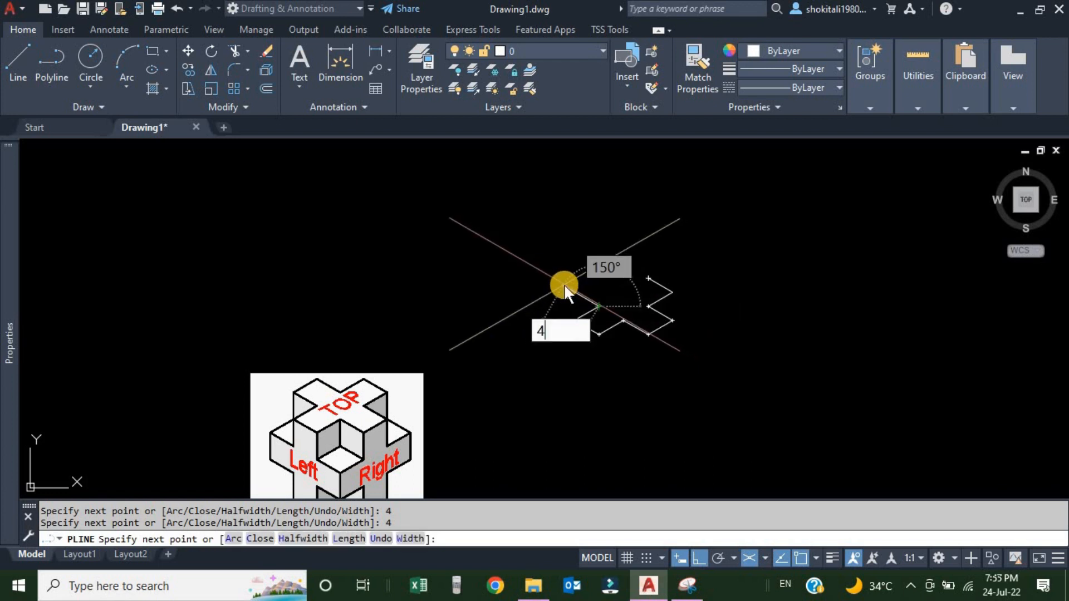
pyautogui.press('Return')
pyautogui.write('4')
pyautogui.press('Return')
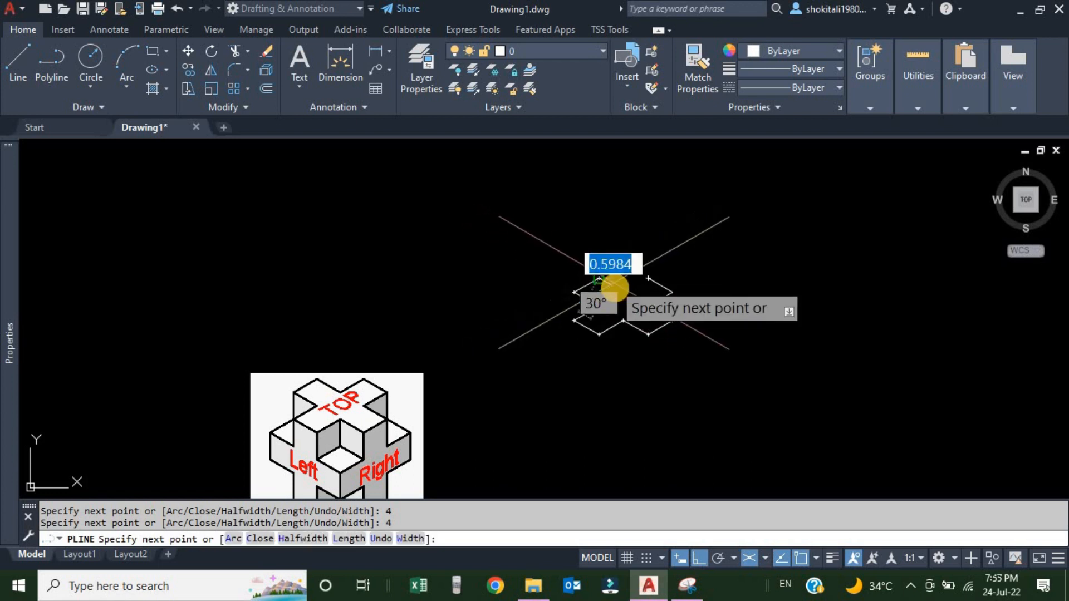
# - Complete the cross outline with a 4-unit edge at 330° and a final edge back to the starting point, ending the polyline
pyautogui.scroll(5, 616, 289)
pyautogui.scroll(-2, 616, 289)
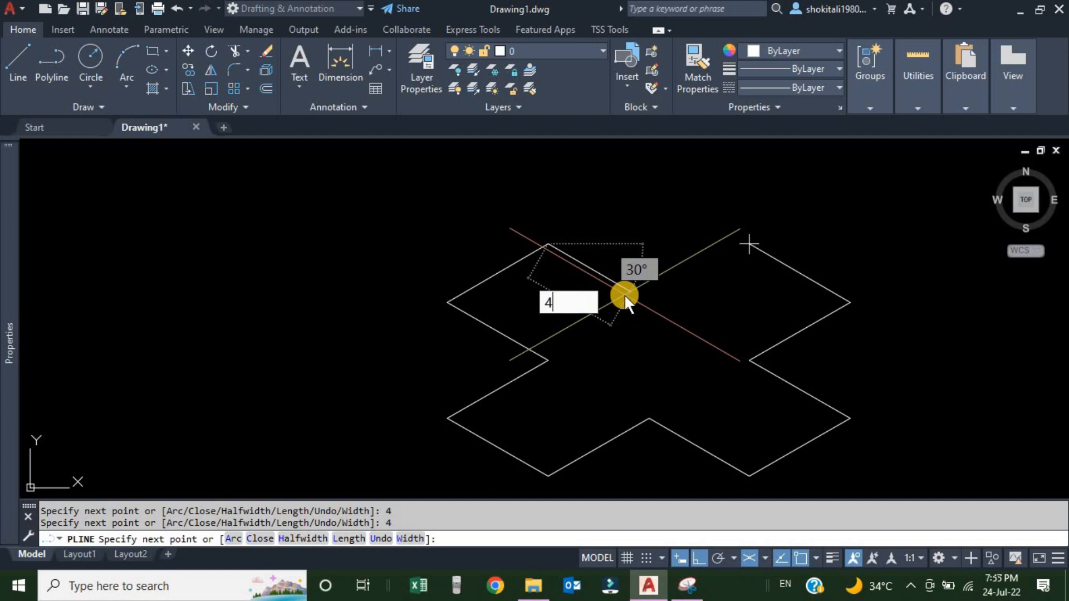
pyautogui.click(747, 242)
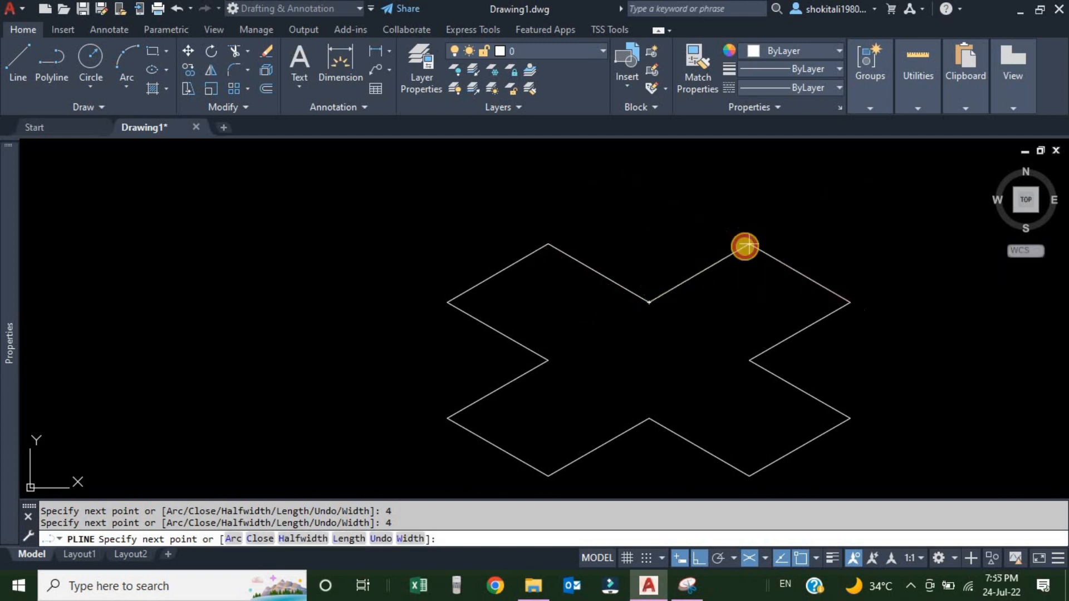
pyautogui.scroll(-4, 737, 252)
pyautogui.press('Escape')
# - Switch the isometric drafting plane to isoplane Right
pyautogui.scroll(3, 543, 314)
pyautogui.scroll(-2, 545, 312)
pyautogui.scroll(2, 576, 375)
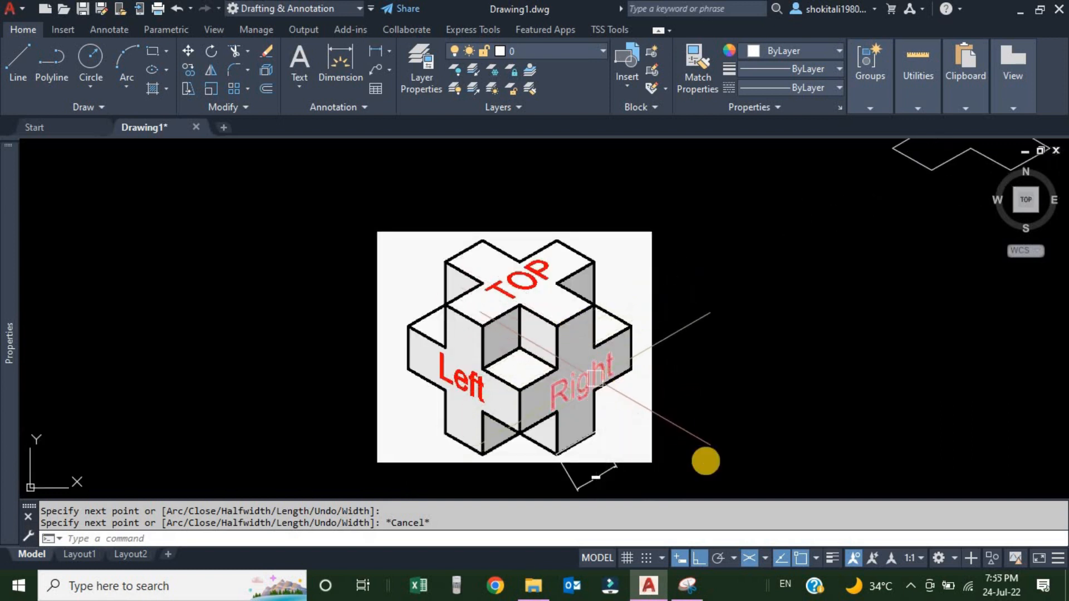
pyautogui.click(764, 556)
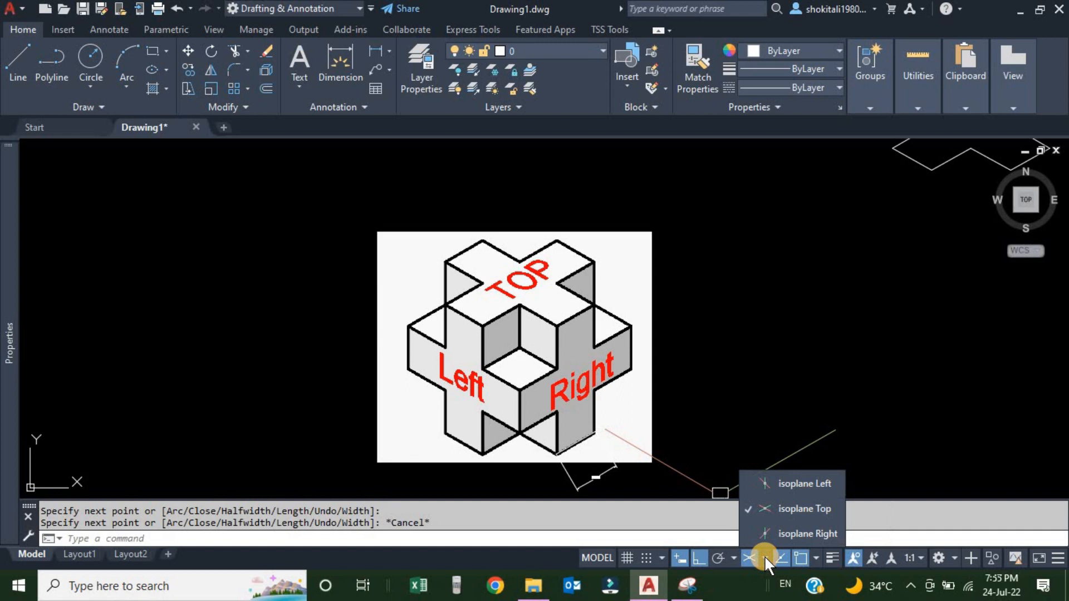
pyautogui.click(782, 532)
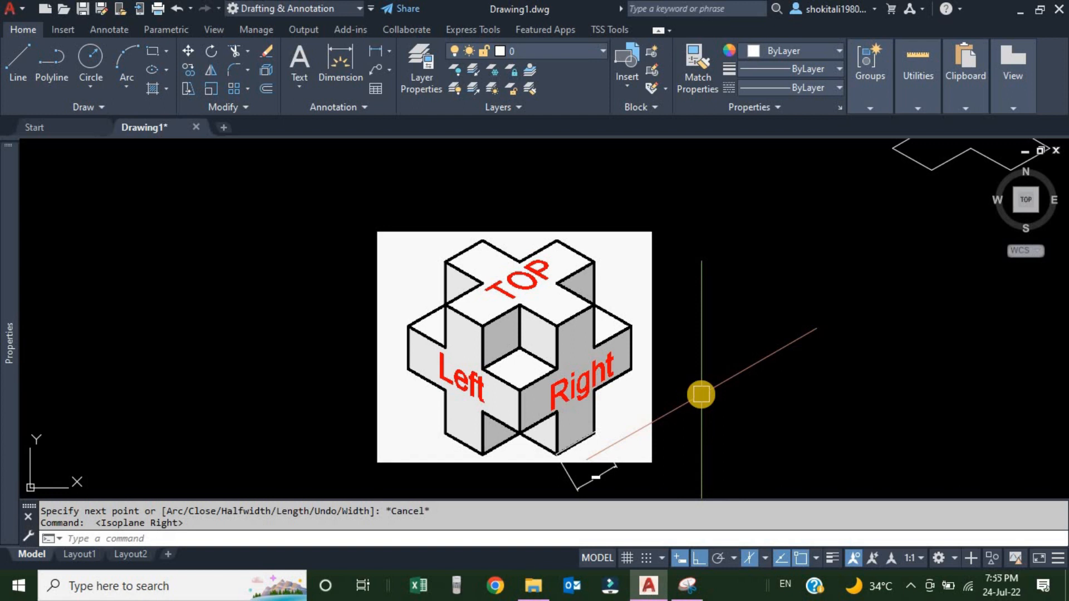
pyautogui.scroll(2, 573, 395)
pyautogui.scroll(-2, 657, 352)
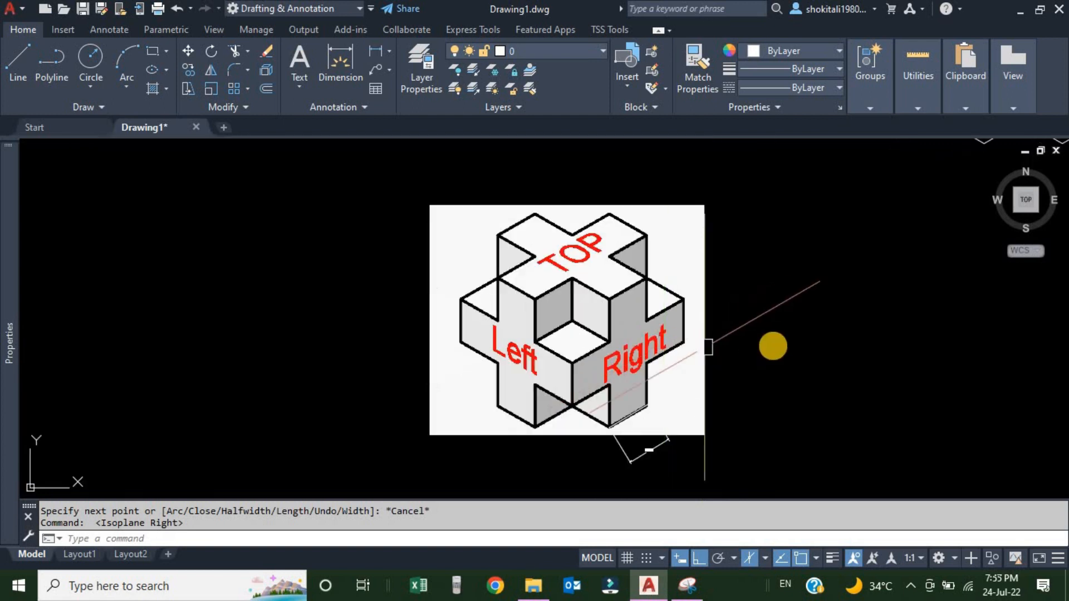
pyautogui.moveTo(790, 345); pyautogui.dragTo(668, 385, button='middle')
pyautogui.scroll(-3, 668, 384)
pyautogui.scroll(2, 779, 334)
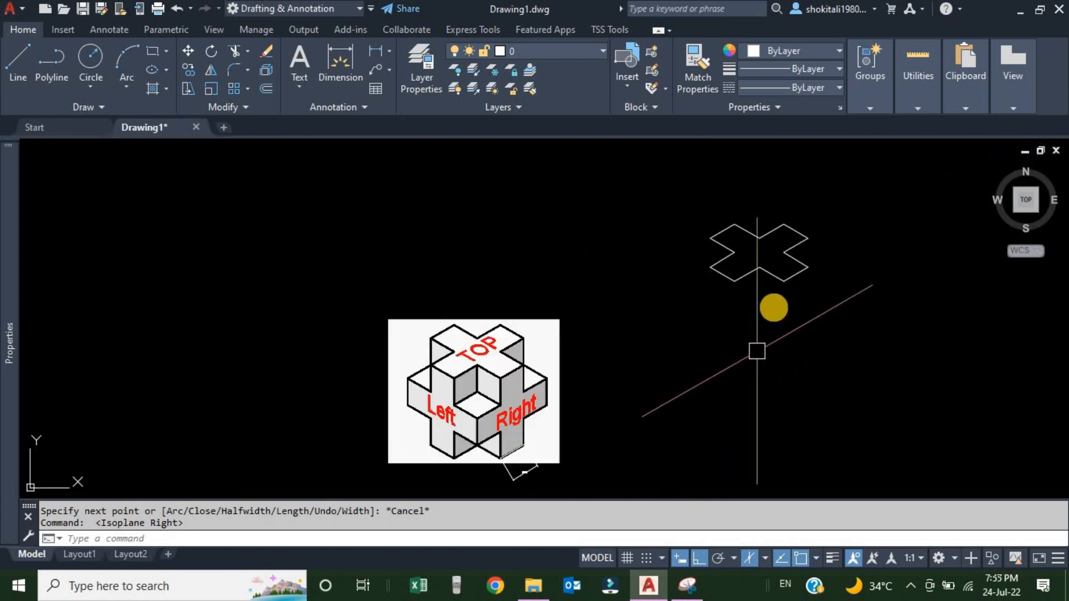
pyautogui.scroll(2, 556, 370)
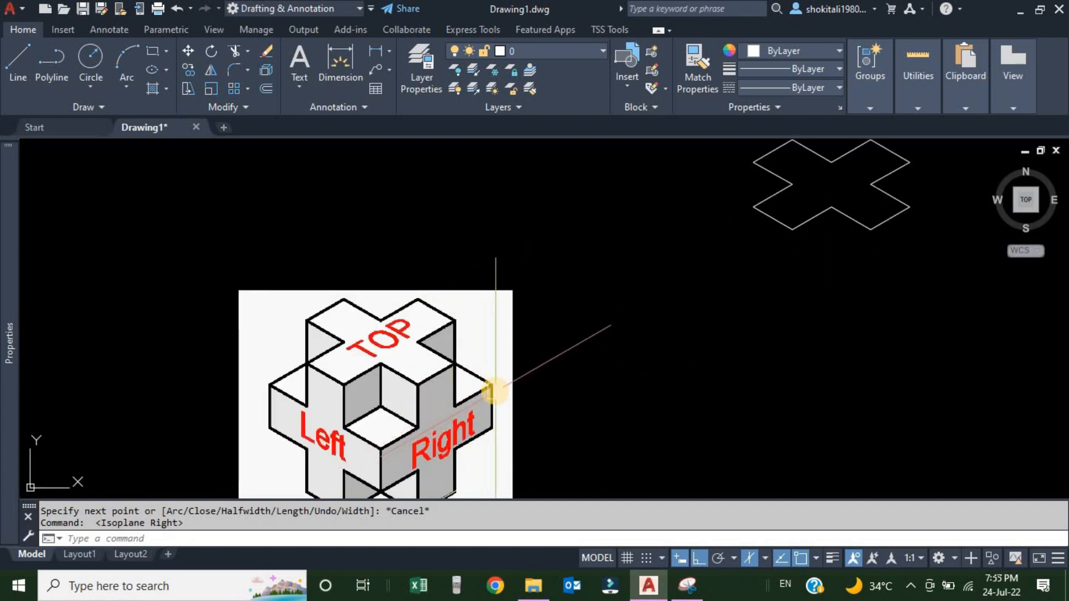
# - Start a polyline at the right corner of the top cross's lower-right arm and add a 4-unit edge at 270°
pyautogui.scroll(2, 492, 388)
pyautogui.scroll(-2, 482, 382)
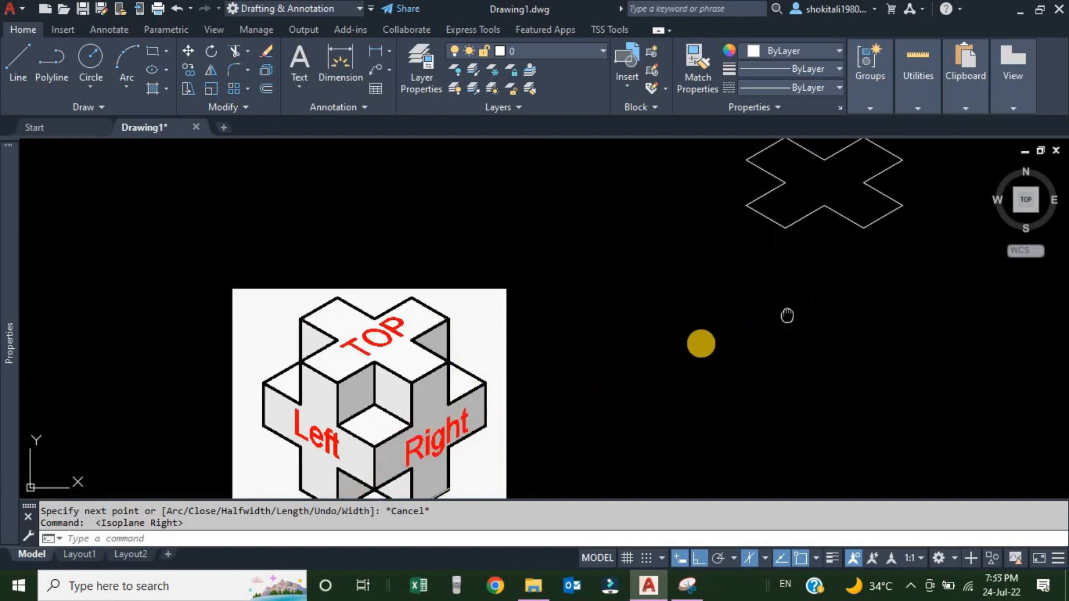
pyautogui.moveTo(787, 315); pyautogui.dragTo(699, 344, button='middle')
pyautogui.moveTo(778, 295); pyautogui.dragTo(779, 293, button='middle')
pyautogui.moveTo(822, 263); pyautogui.dragTo(790, 267, button='middle')
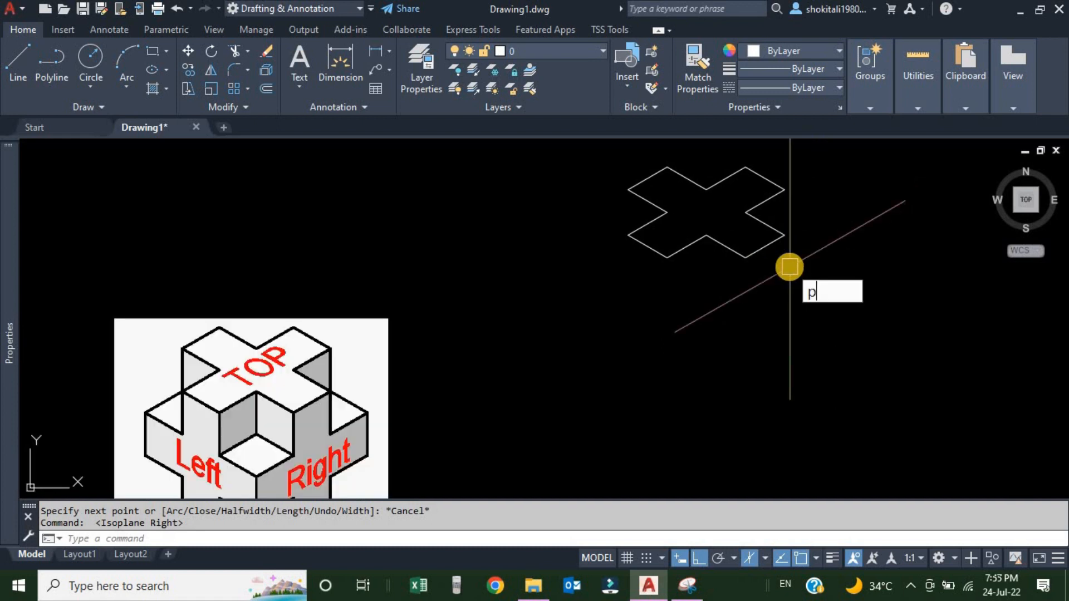
pyautogui.write('l')
pyautogui.press('Return')
pyautogui.scroll(3, 785, 245)
pyautogui.click(787, 227)
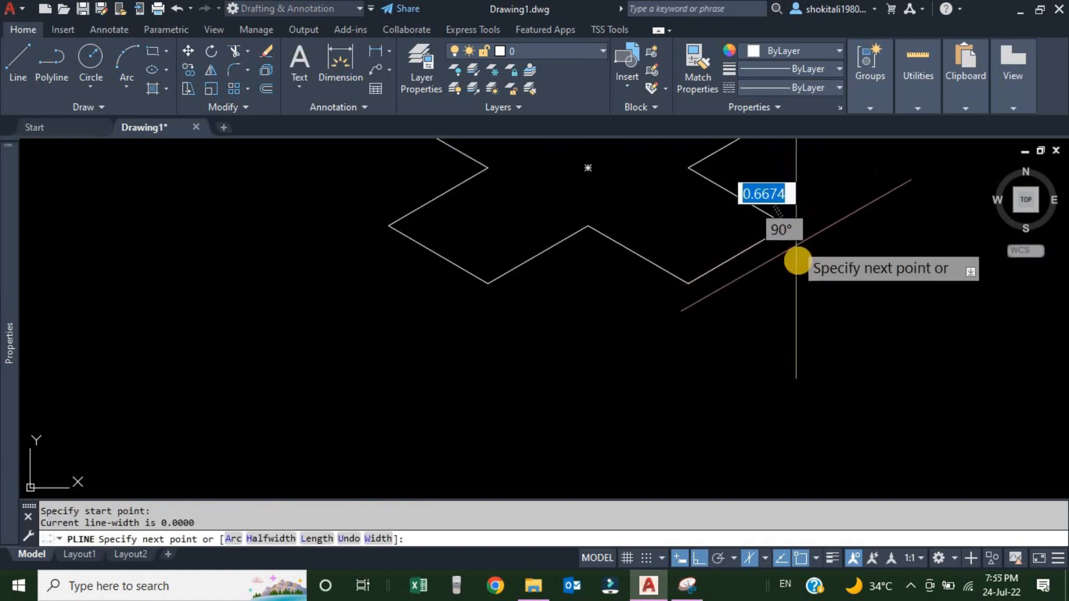
pyautogui.scroll(4, 793, 243)
pyautogui.scroll(-4, 781, 324)
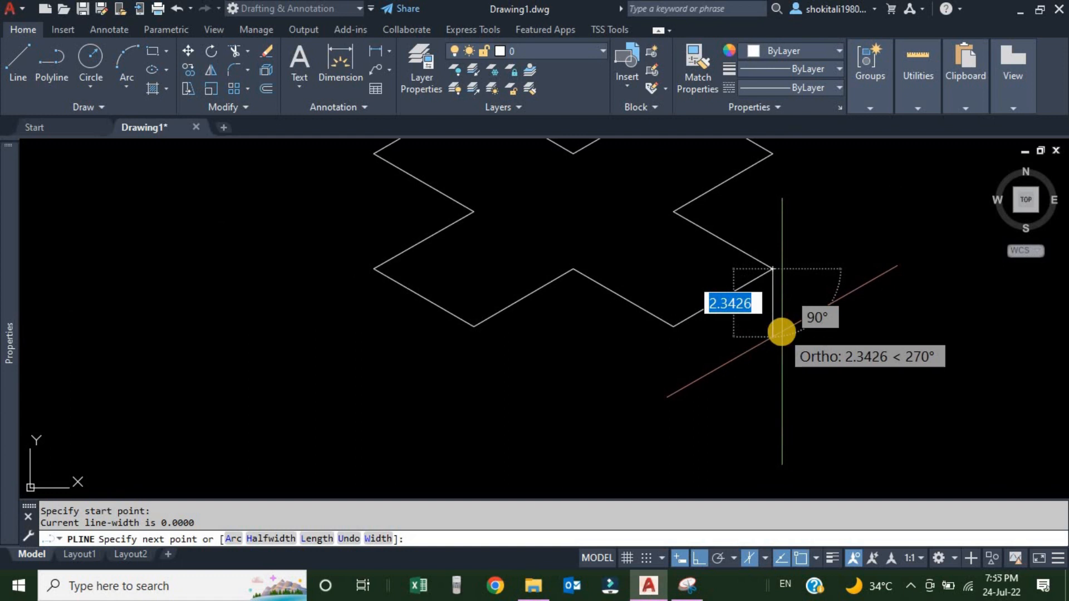
pyautogui.write('4')
pyautogui.press('Return')
# - Add 4-unit edges at 30° and 270° for the upper side and end of the right face's outer arm
pyautogui.scroll(-5, 716, 318)
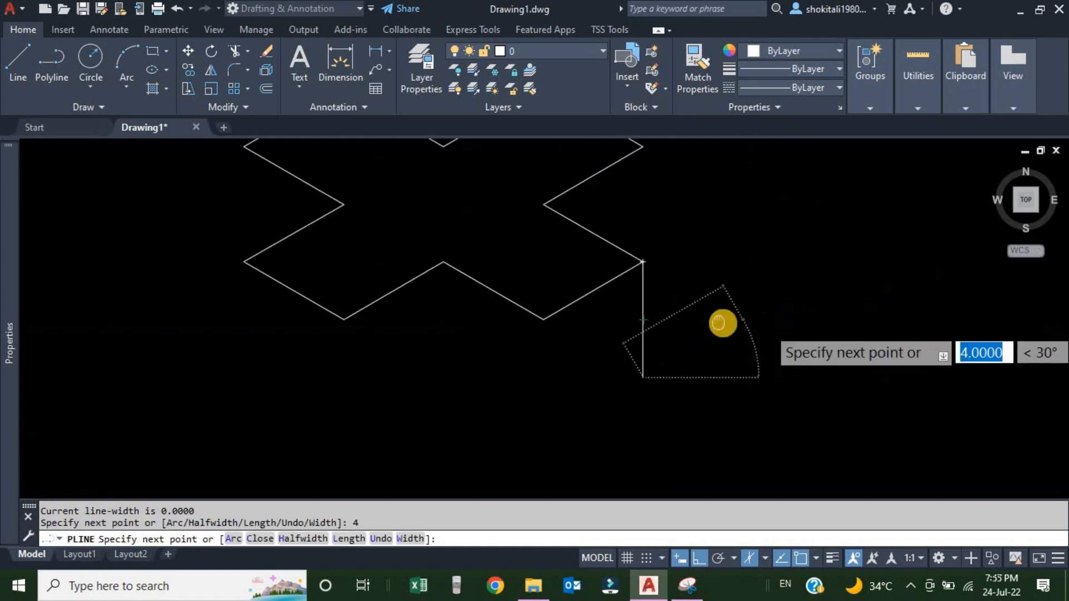
pyautogui.moveTo(428, 457); pyautogui.dragTo(578, 324, button='middle')
pyautogui.scroll(5, 361, 343)
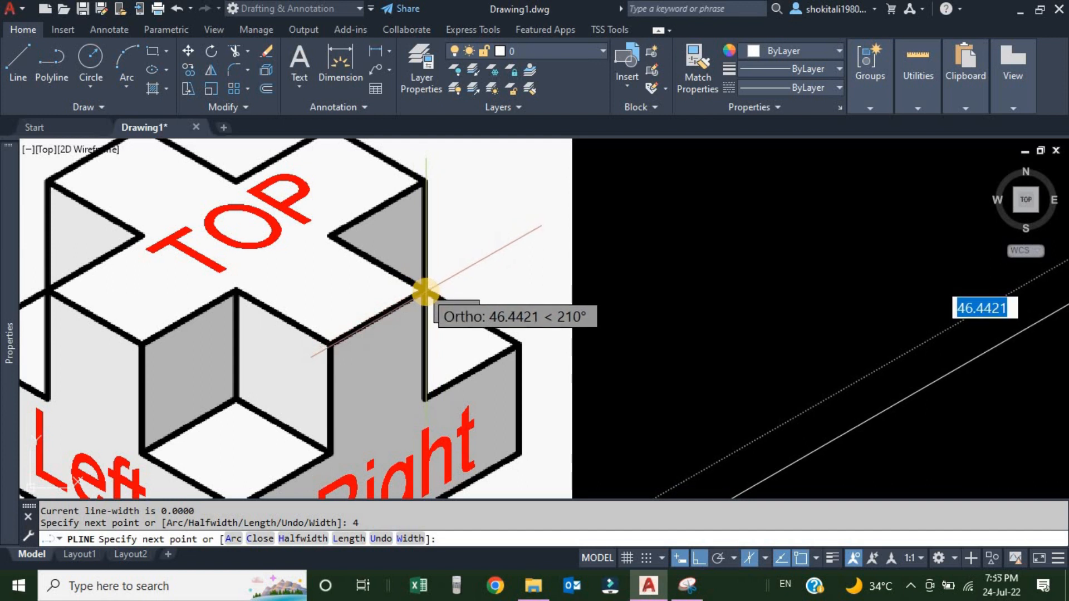
pyautogui.scroll(-4, 425, 291)
pyautogui.scroll(-4, 596, 298)
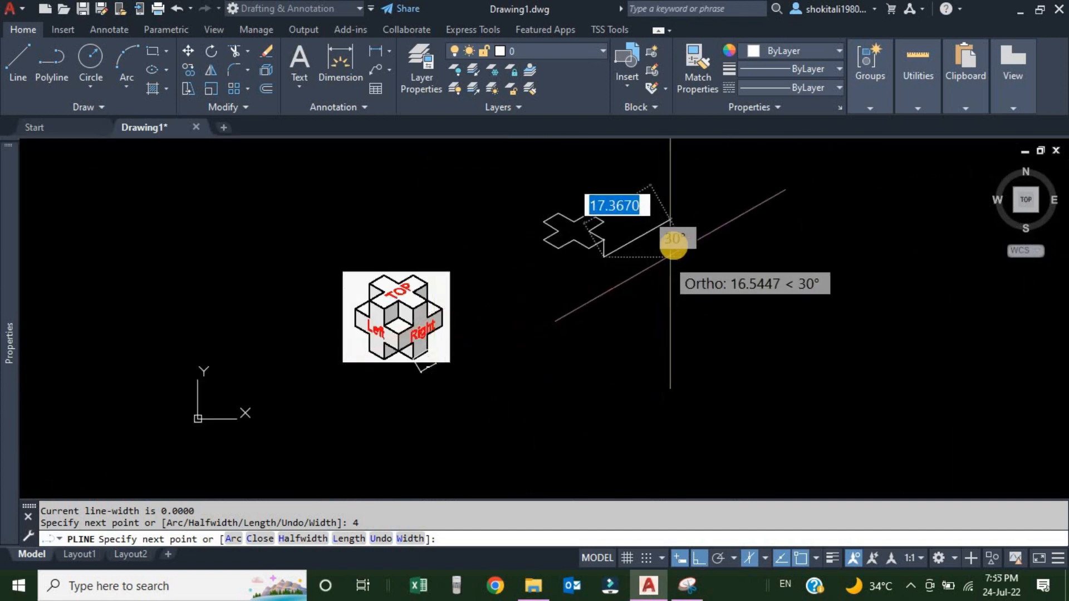
pyautogui.scroll(3, 671, 219)
pyautogui.write('4')
pyautogui.press('Return')
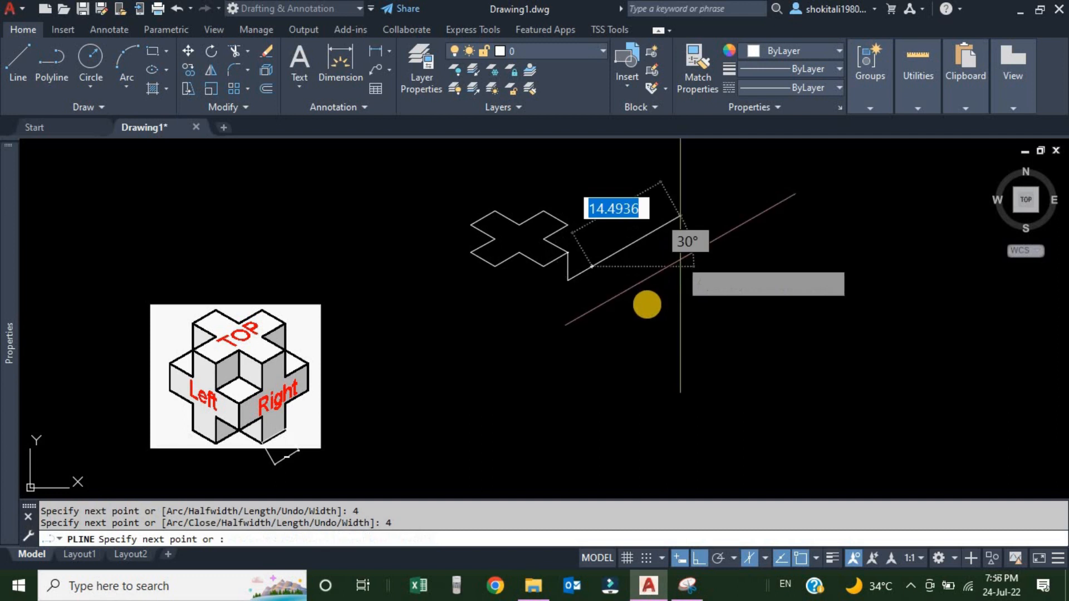
pyautogui.scroll(3, 618, 300)
pyautogui.write('4')
pyautogui.press('Return')
# - Add 4-unit edges at 210°, 270° and 210° for the lower-right notch and the end of the right face's bottom arm
pyautogui.write('4')
pyautogui.press('Return')
pyautogui.write('4')
pyautogui.press('Return')
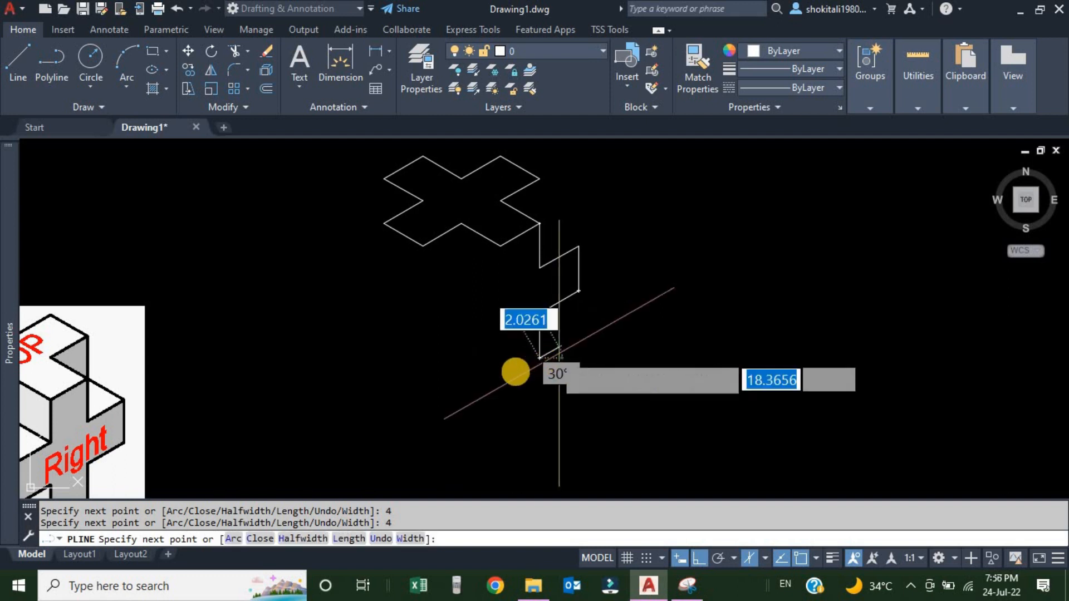
pyautogui.write('4')
pyautogui.press('Return')
pyautogui.scroll(2, 489, 363)
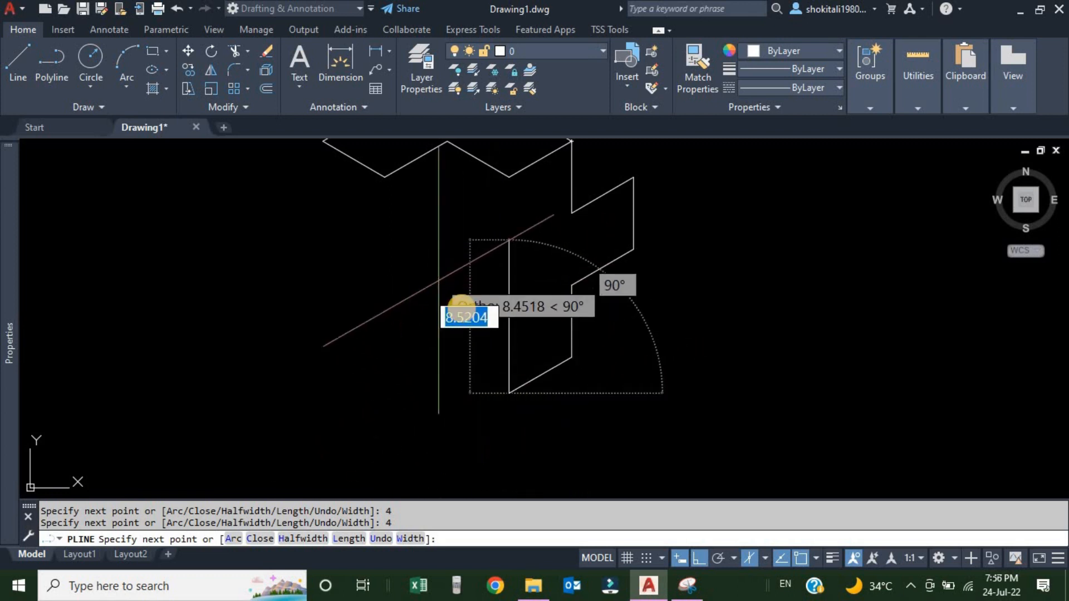
# - Add 4-unit edges at 90°, 210° and 90° for the lower-left notch and the inner arm end of the right face
pyautogui.scroll(-3, 489, 353)
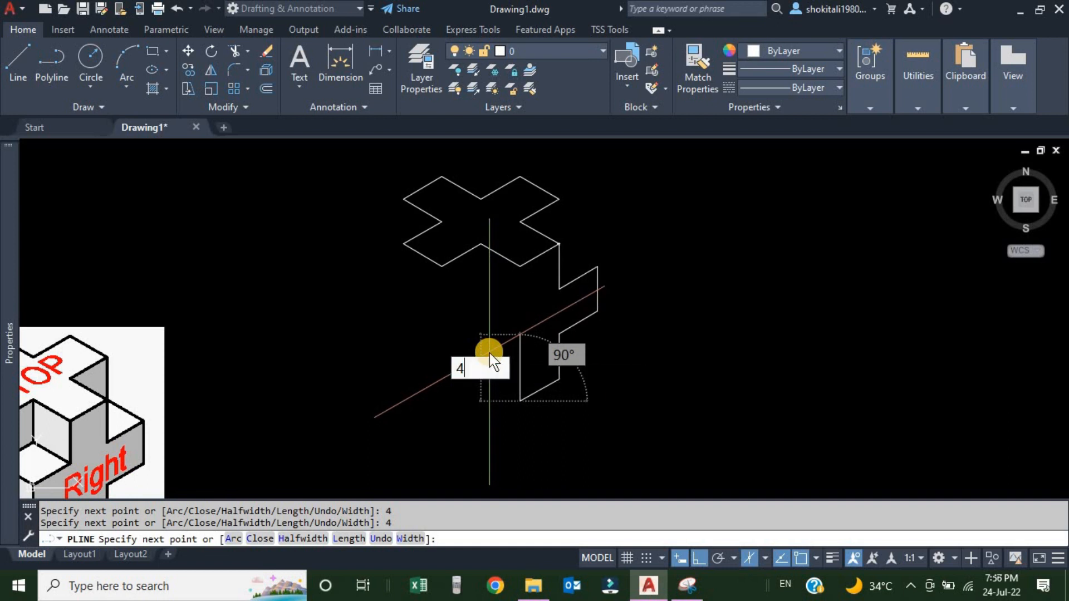
pyautogui.press('Return')
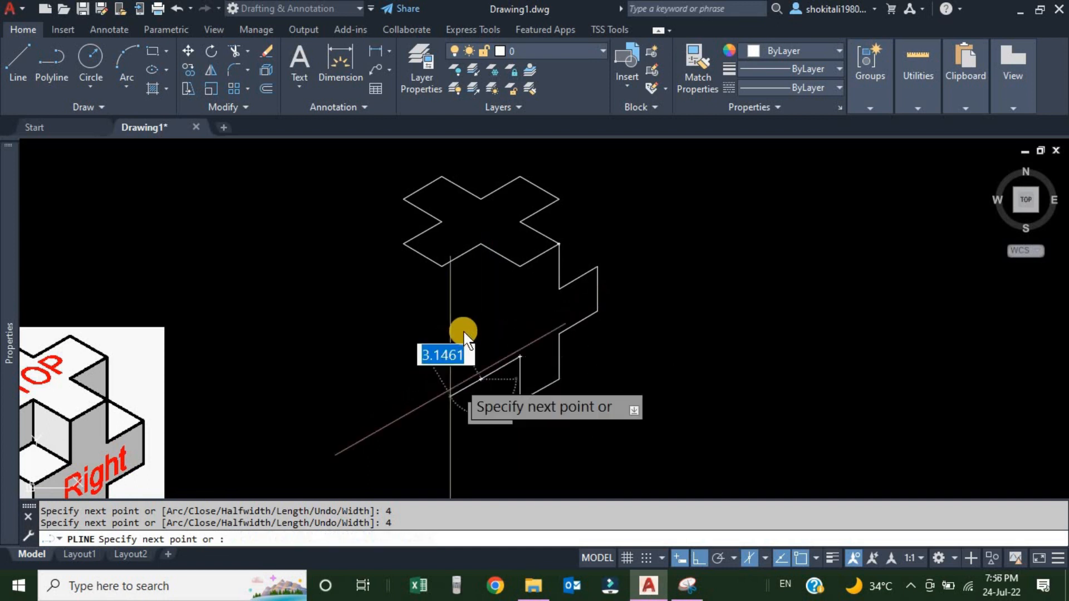
pyautogui.write('4')
pyautogui.press('Return')
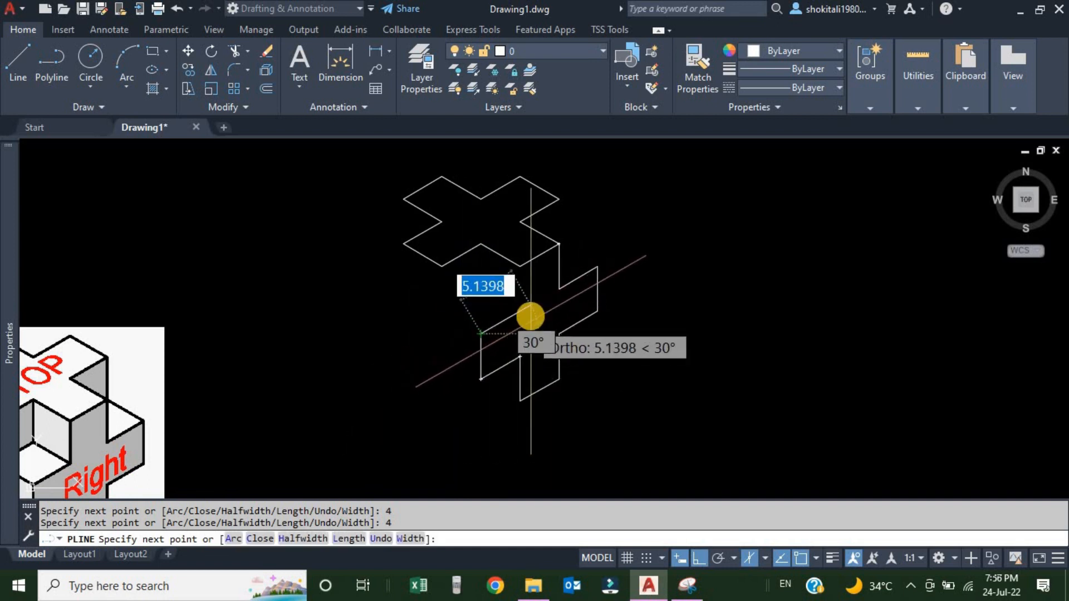
# - Complete the right face with 4-unit edges at 30° and 90° up to the top cross, ending the polyline
pyautogui.write('4')
pyautogui.press('Return')
pyautogui.write('4')
pyautogui.press('Return')
pyautogui.scroll(-2, 504, 317)
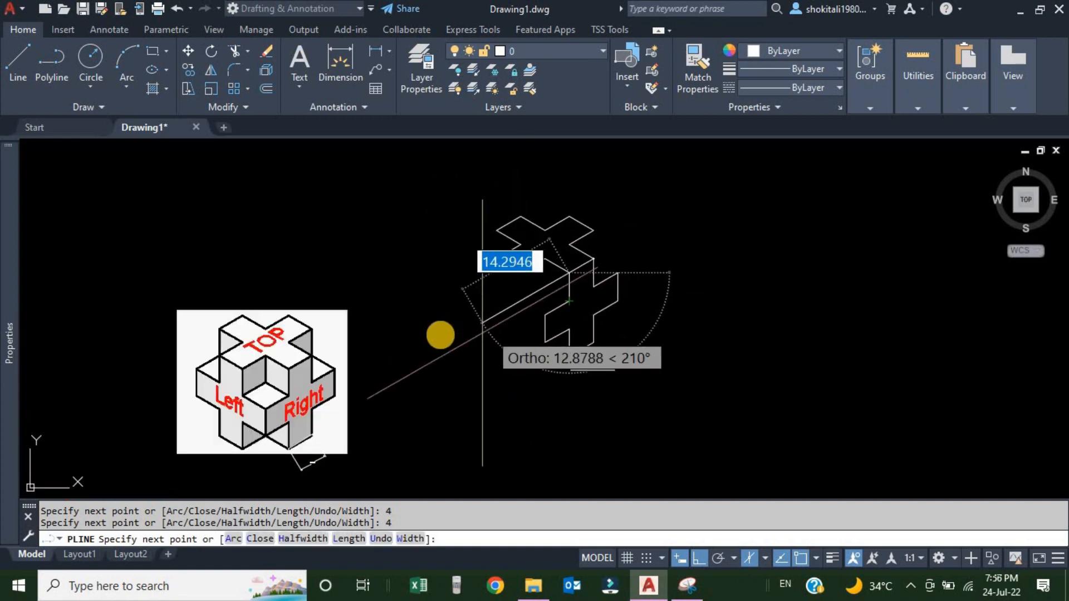
pyautogui.press('Escape')
# - Switch the isometric drafting plane to isoplane Left
pyautogui.scroll(3, 425, 362)
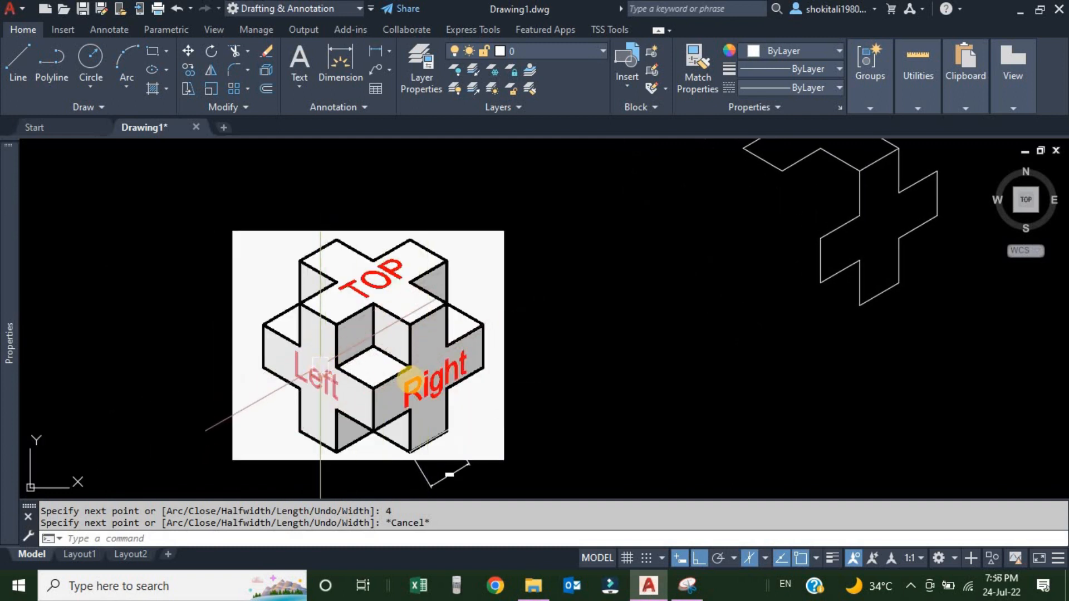
pyautogui.click(755, 556)
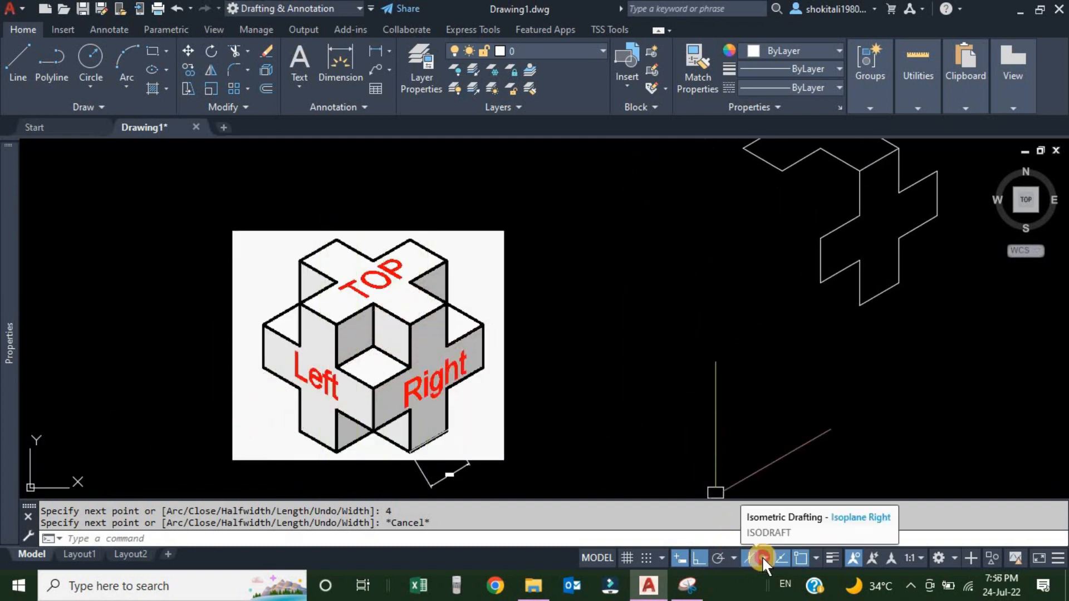
pyautogui.click(765, 556)
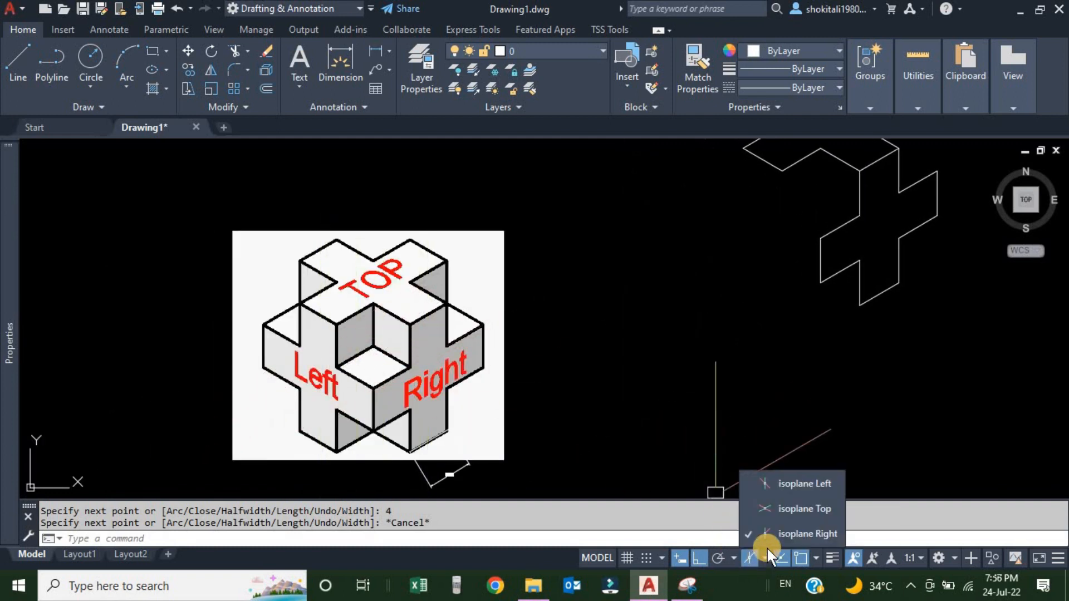
pyautogui.click(801, 483)
# - Start a polyline at the bottom corner of the top cross's lower-left arm with 4-unit edges at 270° and 330°
pyautogui.scroll(-2, 673, 393)
pyautogui.scroll(2, 691, 317)
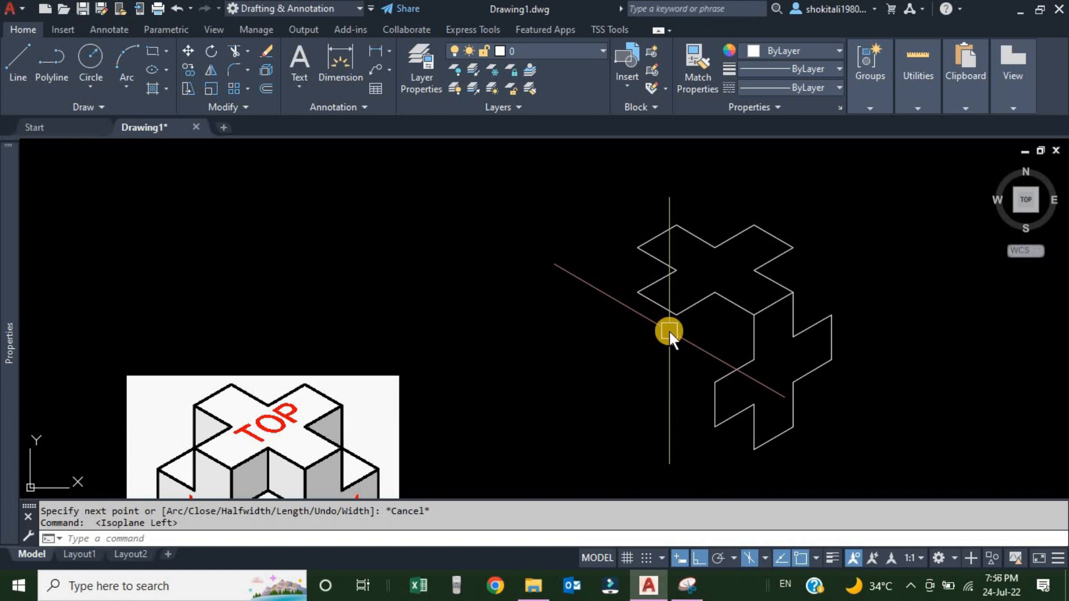
pyautogui.write('l')
pyautogui.press('Return')
pyautogui.click(676, 315)
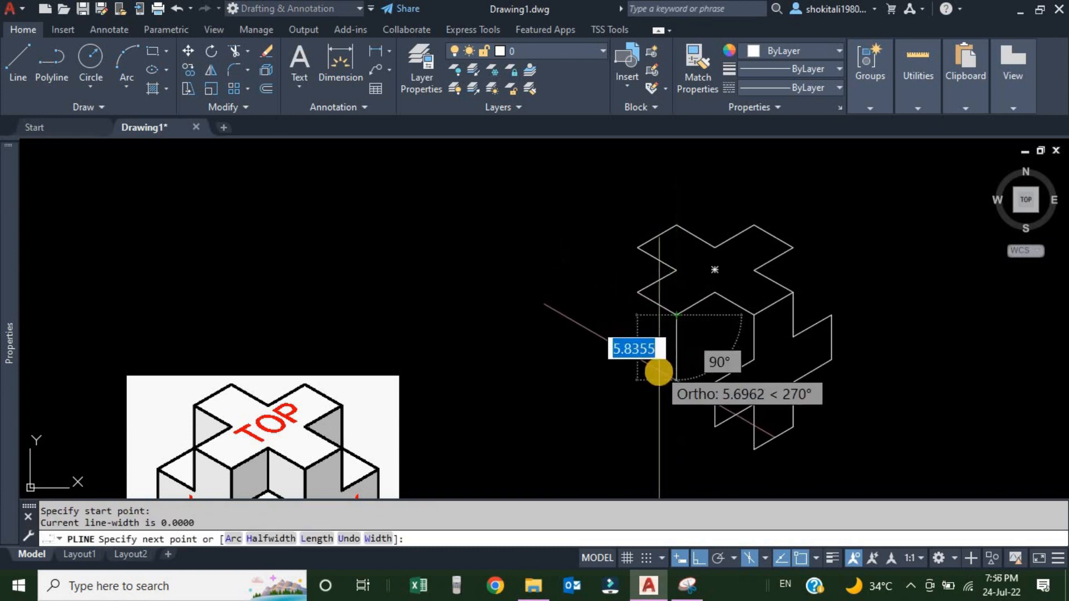
pyautogui.write('4')
pyautogui.press('Return')
pyautogui.scroll(3, 713, 376)
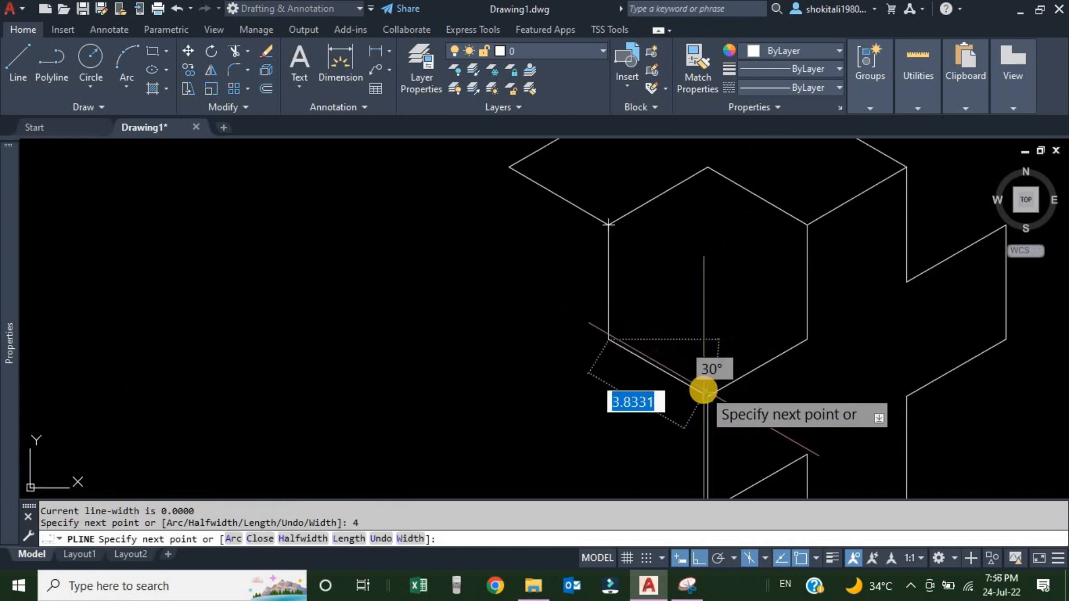
pyautogui.write('4')
pyautogui.press('Return')
# - Add 4-unit edges at 270°, 150° and 270° for the left face's shared corner edge and its lower-right notch
pyautogui.moveTo(697, 466); pyautogui.dragTo(699, 275, button='middle')
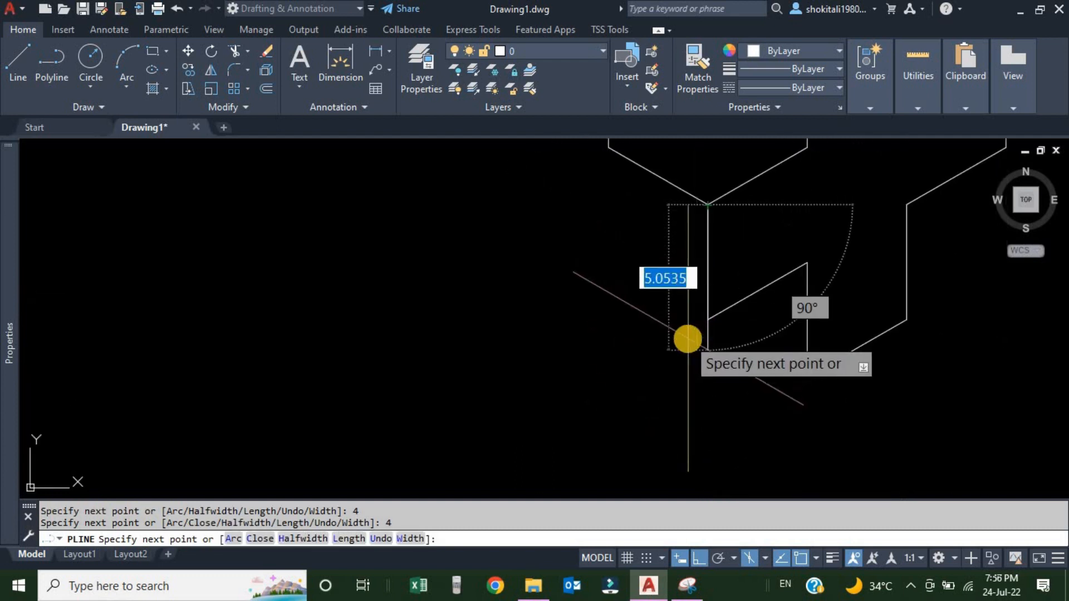
pyautogui.write('4')
pyautogui.press('Return')
pyautogui.write('4')
pyautogui.press('Return')
pyautogui.write('4')
pyautogui.press('Return')
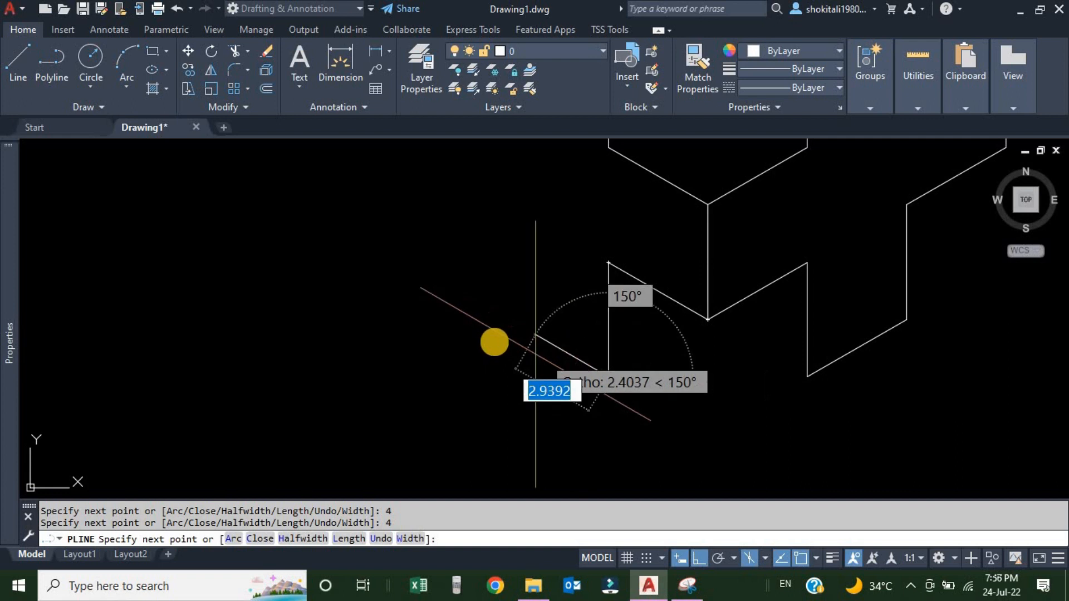
# - Add 4-unit edges at 150°, 90° and 150° for the left face's bottom arm end and lower-left notch
pyautogui.write('4')
pyautogui.press('Return')
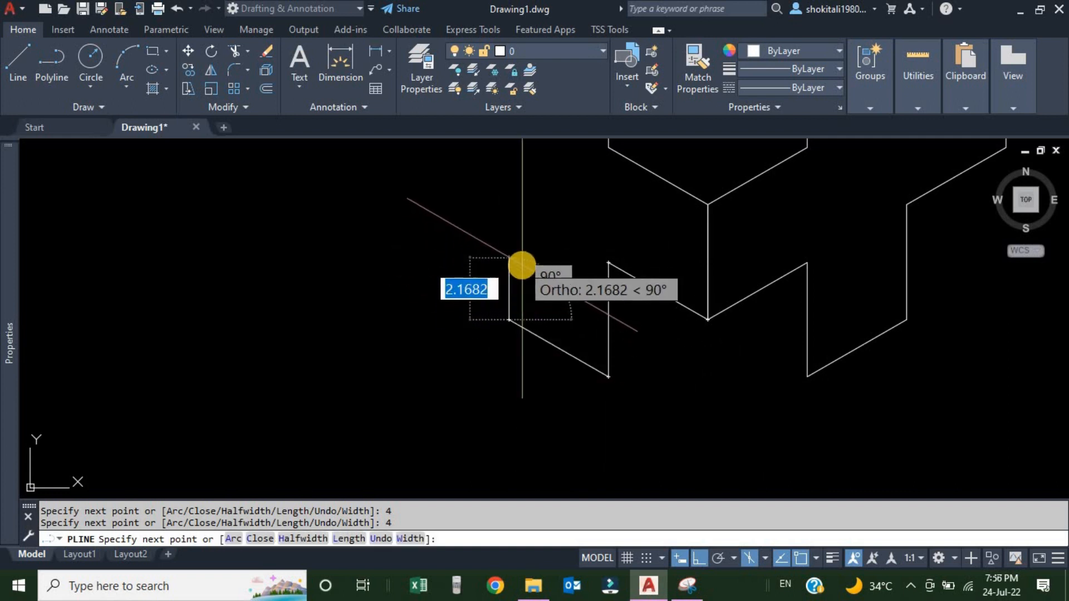
pyautogui.press('Return')
pyautogui.scroll(-1, 515, 270)
pyautogui.moveTo(449, 246); pyautogui.dragTo(537, 340, button='middle')
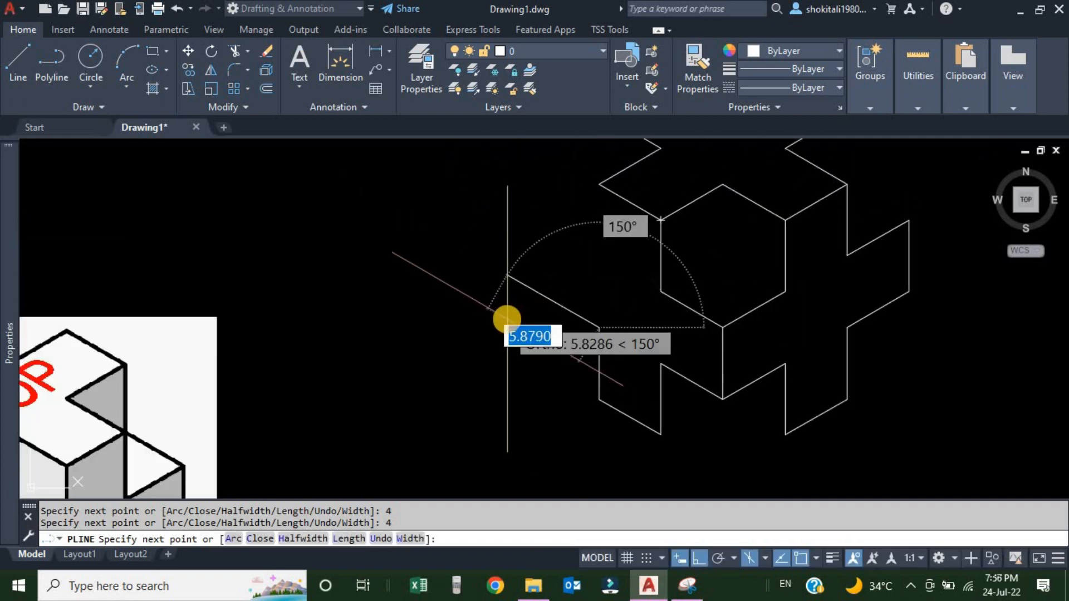
pyautogui.write('4')
pyautogui.press('Return')
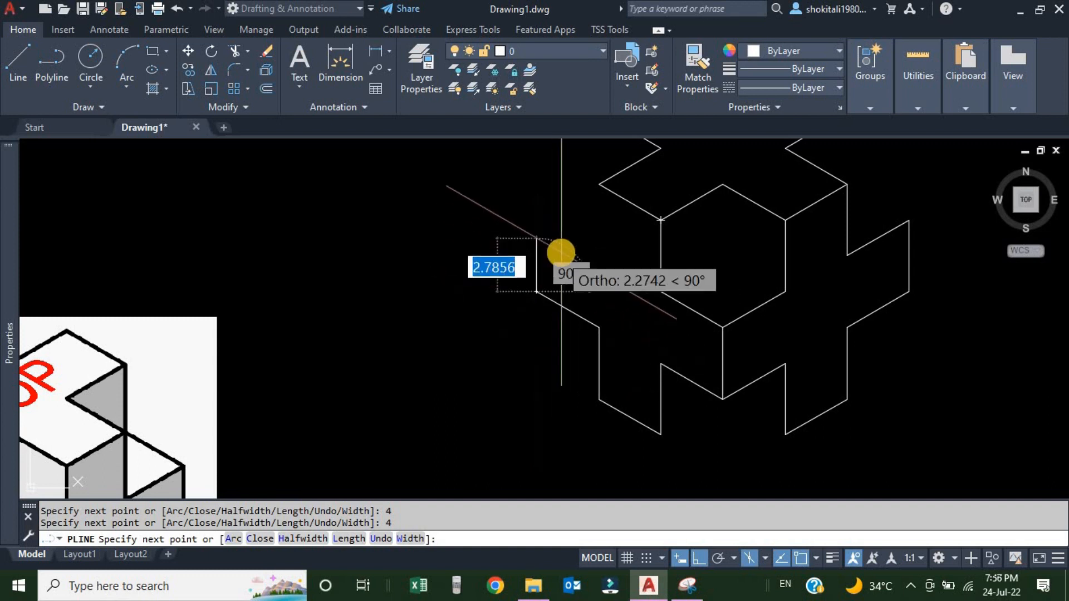
# - Complete the left face with 4-unit edges at 90°, 330° and 90° up to the top cross, ending the polyline
pyautogui.write('4')
pyautogui.press('Return')
pyautogui.write('4')
pyautogui.press('Return')
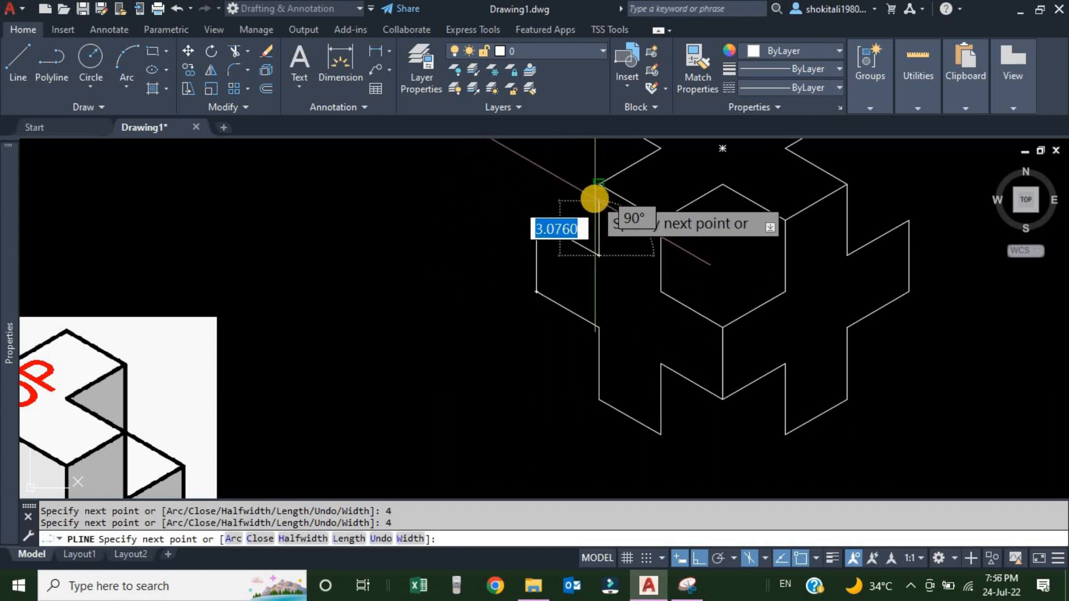
pyautogui.press('BackSpace')
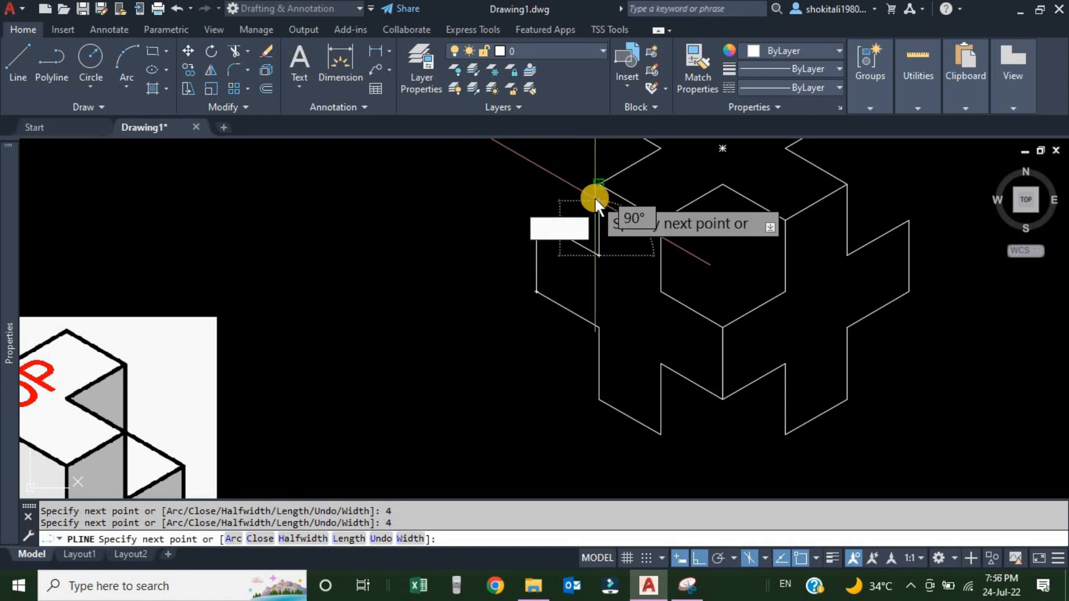
pyautogui.write('4')
pyautogui.press('Return')
pyautogui.scroll(-2, 599, 267)
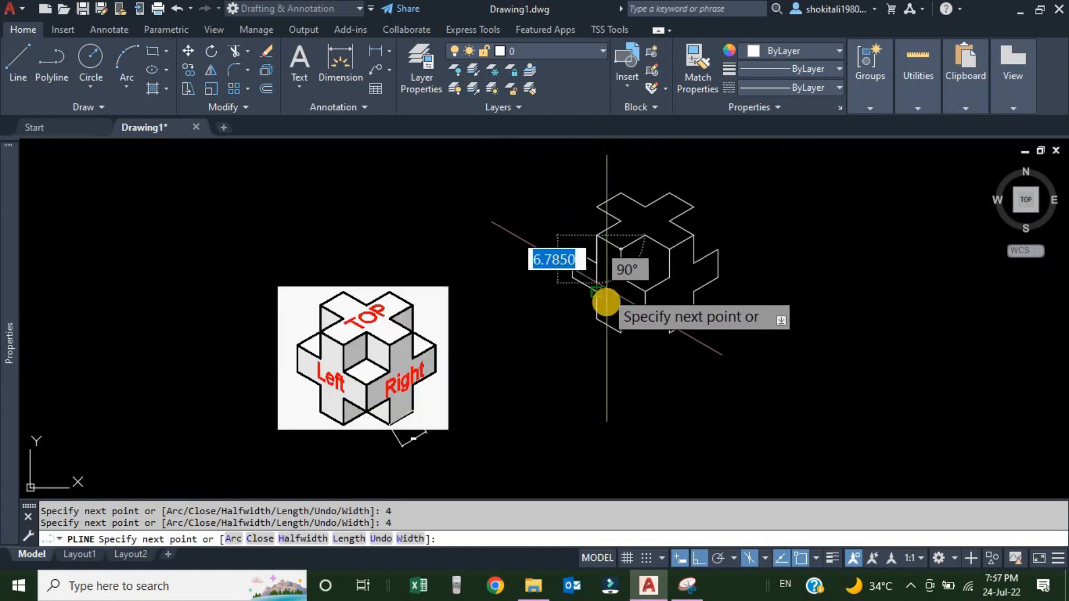
pyautogui.press('Escape')
# - Compare the drawn block with the reference picture around the inner recess between the top, left and right faces
pyautogui.scroll(1, 631, 263)
pyautogui.scroll(1, 631, 263)
pyautogui.moveTo(631, 263)
pyautogui.mouseDown(button='middle')
pyautogui.moveTo(634, 274)
pyautogui.moveTo(644, 267)
pyautogui.mouseUp(button='middle')
pyautogui.scroll(-1, 635, 276)
pyautogui.scroll(1, 613, 302)
pyautogui.scroll(-1, 617, 304)
pyautogui.moveTo(617, 307); pyautogui.dragTo(632, 285, button='middle')
pyautogui.moveTo(254, 384); pyautogui.dragTo(300, 348, button='middle')
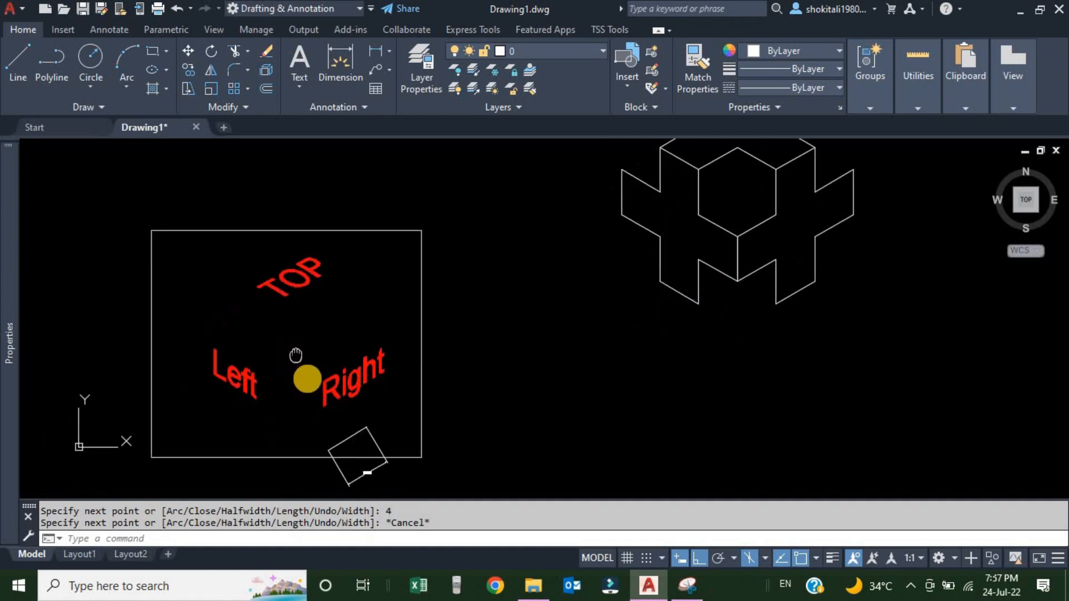
pyautogui.scroll(1, 285, 344)
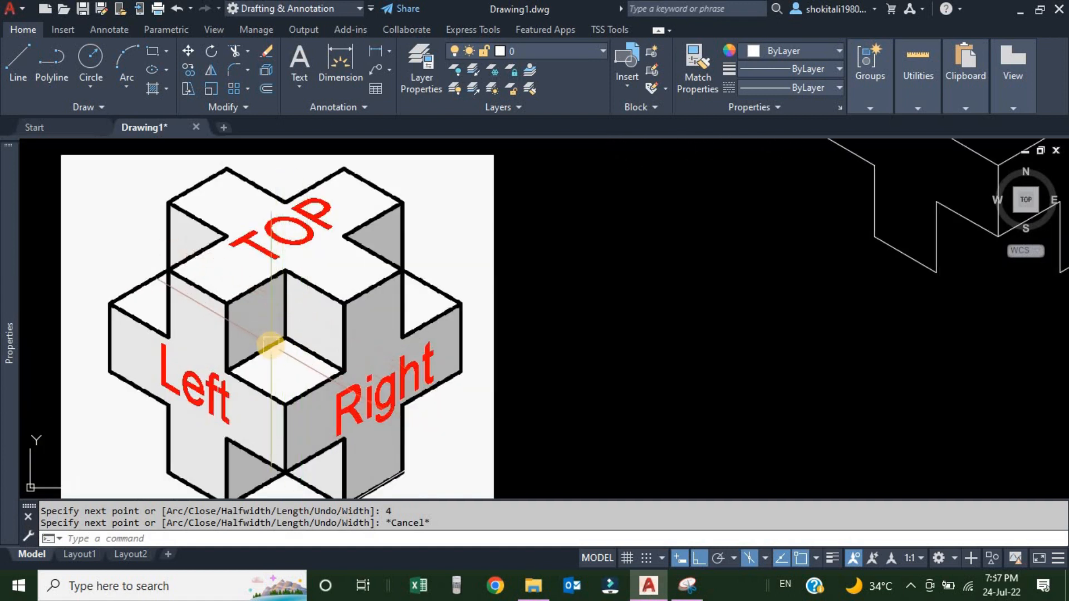
pyautogui.scroll(-1, 270, 345)
pyautogui.scroll(-1, 422, 334)
pyautogui.scroll(1, 315, 338)
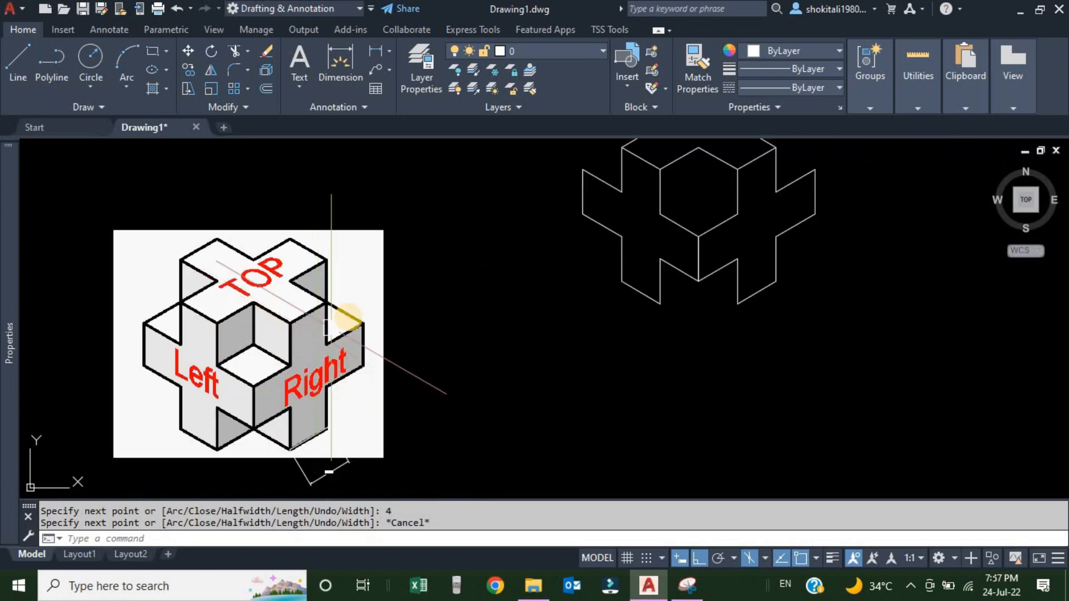
pyautogui.moveTo(441, 304); pyautogui.dragTo(452, 331, button='middle')
pyautogui.scroll(1, 282, 368)
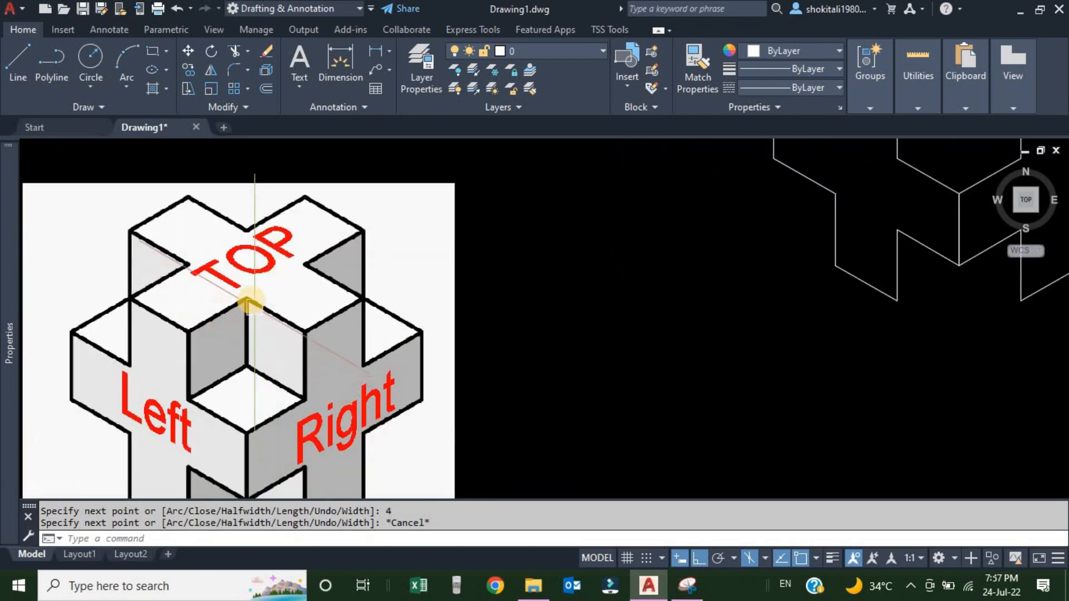
pyautogui.scroll(-3, 239, 350)
pyautogui.scroll(4, 518, 238)
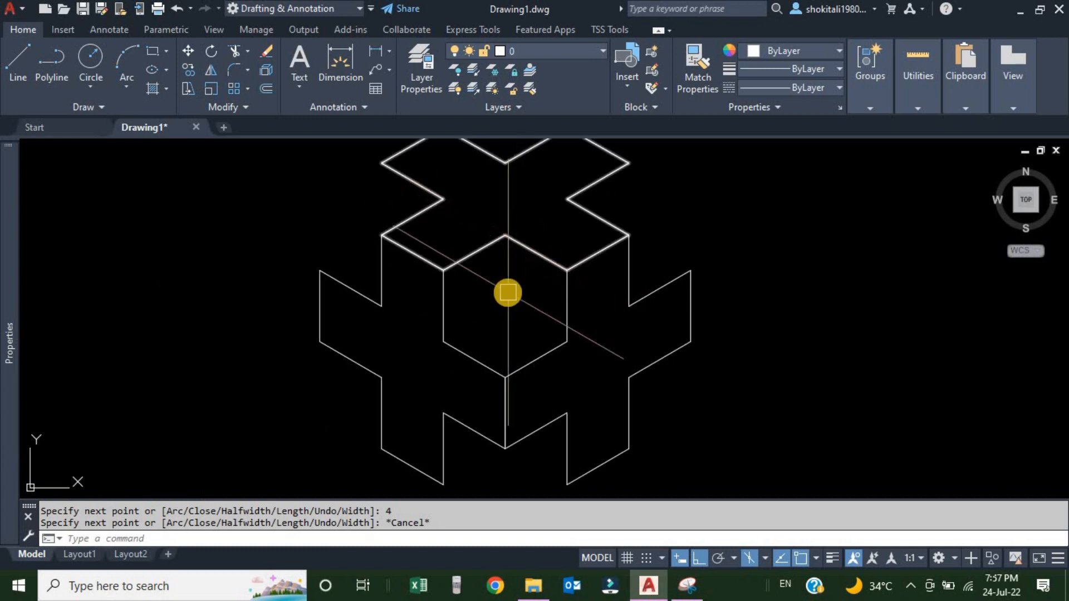
pyautogui.scroll(-4, 507, 292)
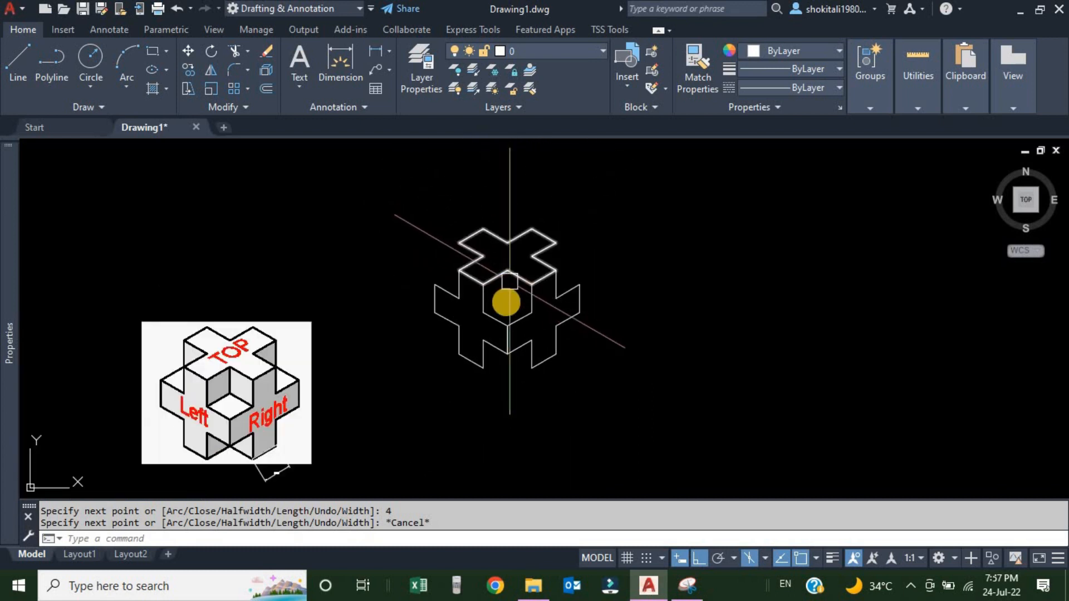
# - Draw a polyline from the recess's upper corner with 4-unit edges at 270° and 330° for its inner walls
pyautogui.press('Return')
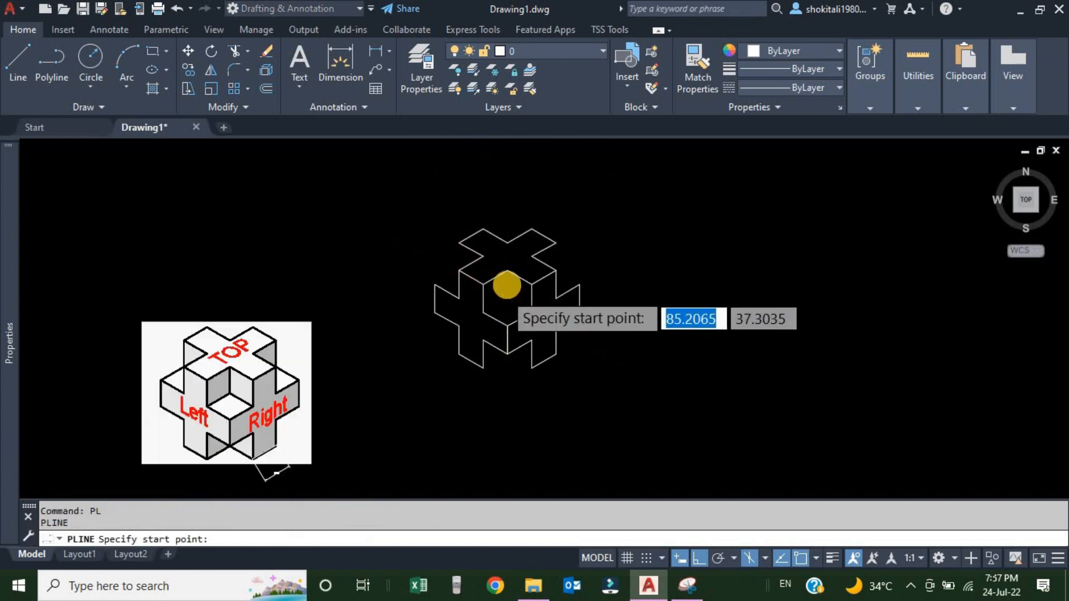
pyautogui.scroll(4, 508, 281)
pyautogui.click(508, 236)
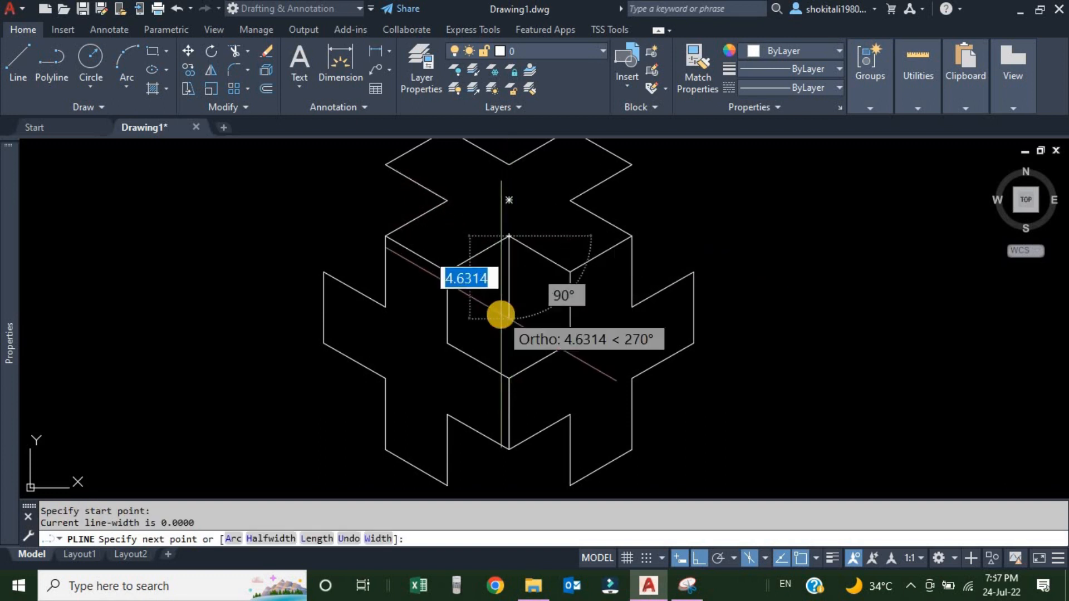
pyautogui.write('4')
pyautogui.press('Return')
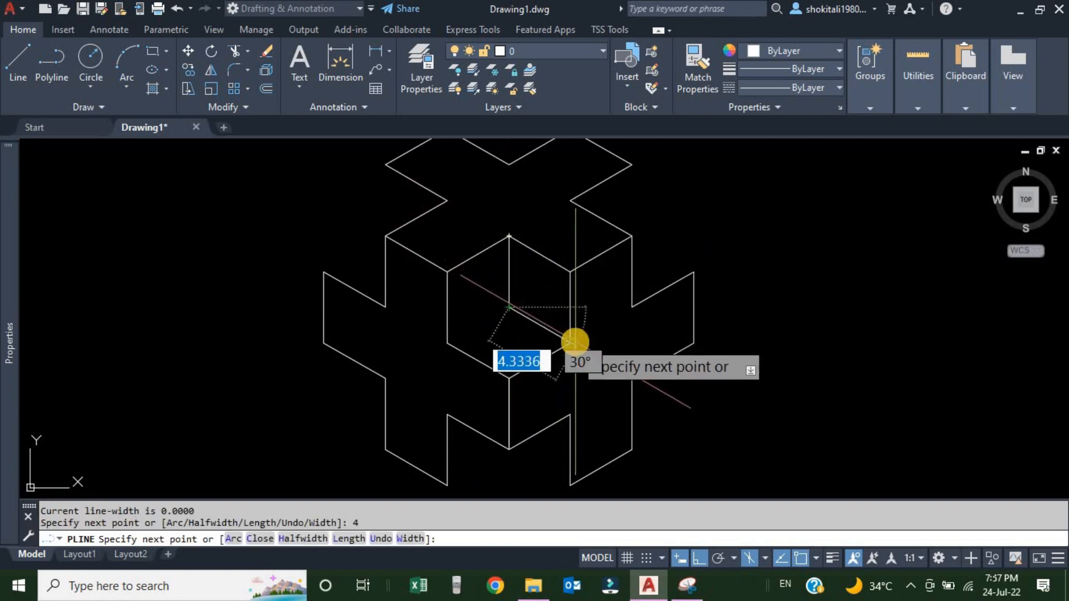
pyautogui.write('4')
pyautogui.press('Return')
pyautogui.press('Escape')
pyautogui.moveTo(546, 469); pyautogui.dragTo(542, 328, button='middle')
pyautogui.scroll(-4, 490, 371)
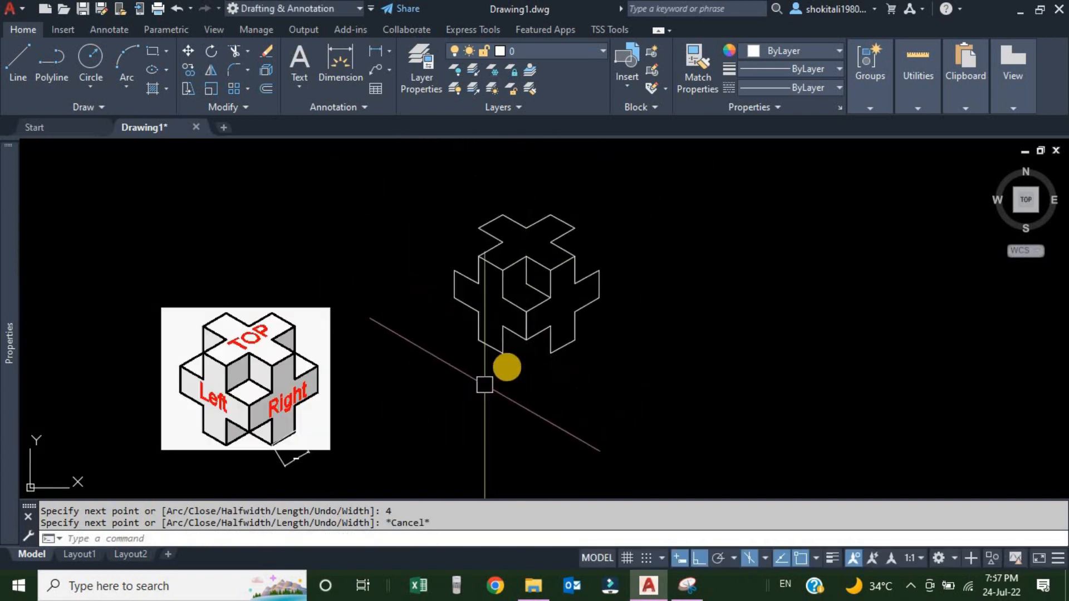
# - Start a polyline at the right face's lower arm tip with a 4-unit edge at 150° to the block's bottom center corner
pyautogui.scroll(6, 334, 385)
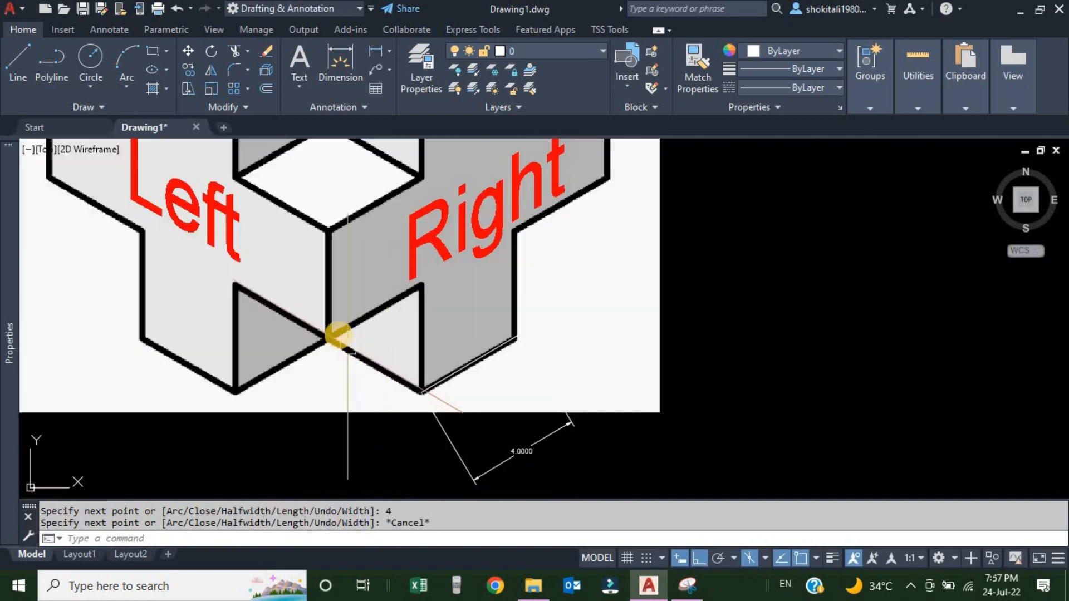
pyautogui.scroll(-3, 457, 376)
pyautogui.scroll(5, 649, 344)
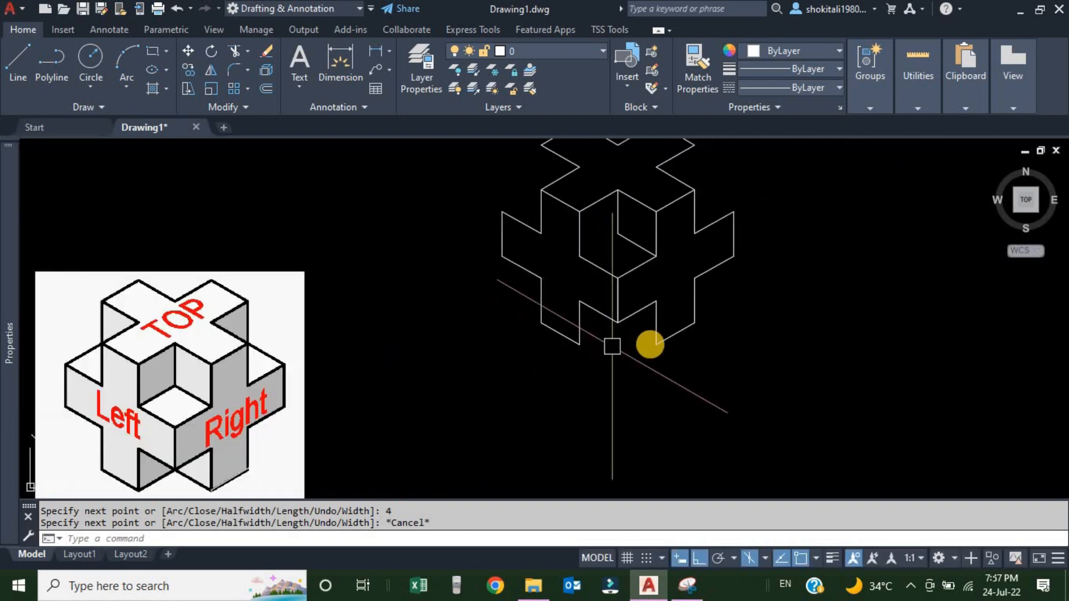
pyautogui.press('Return')
pyautogui.click(657, 347)
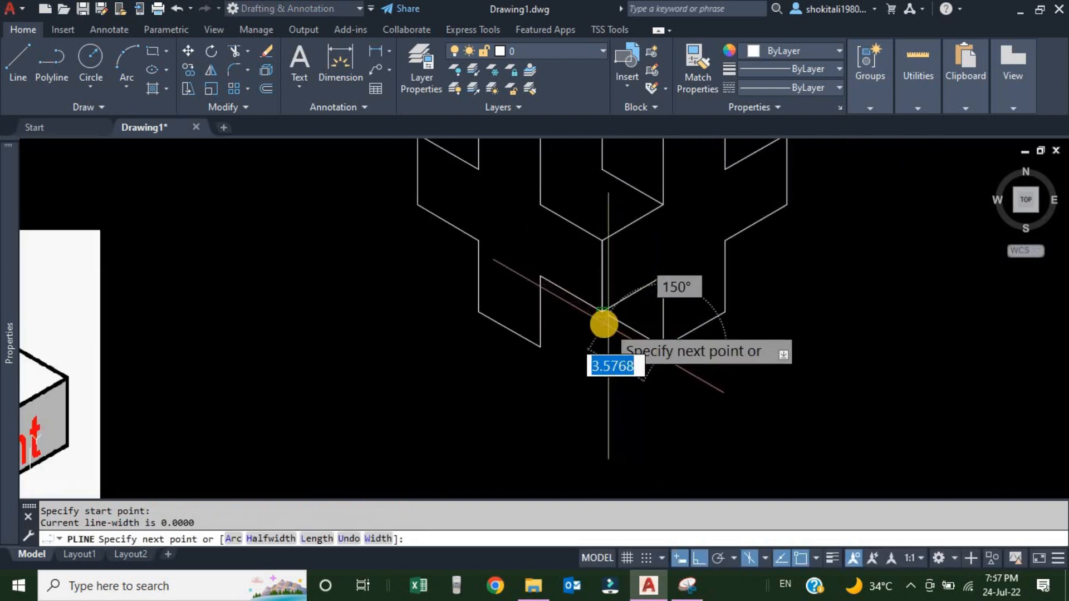
pyautogui.write('4')
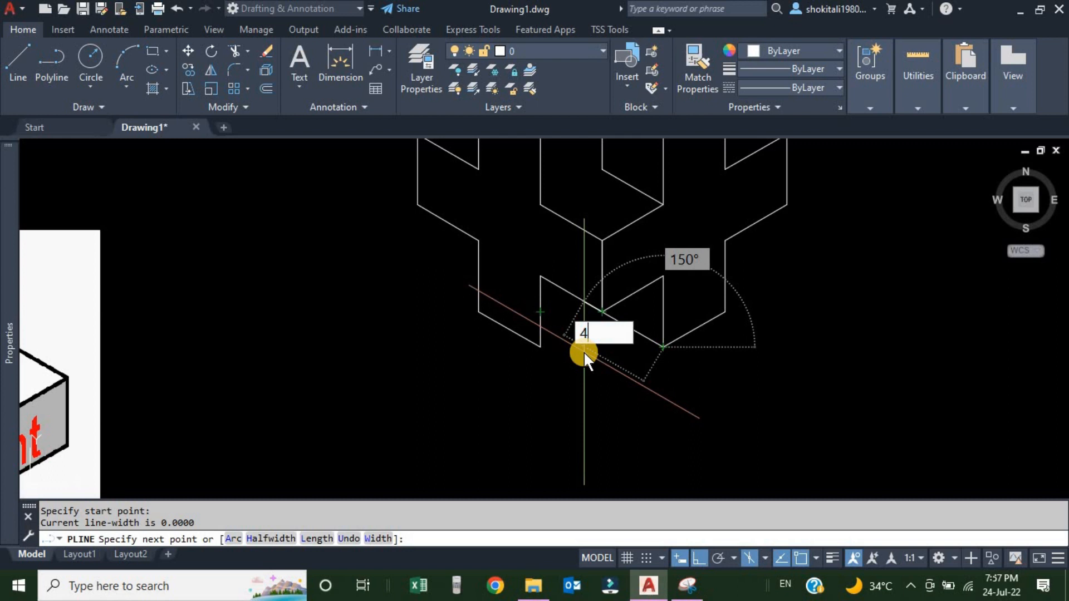
pyautogui.press('Return')
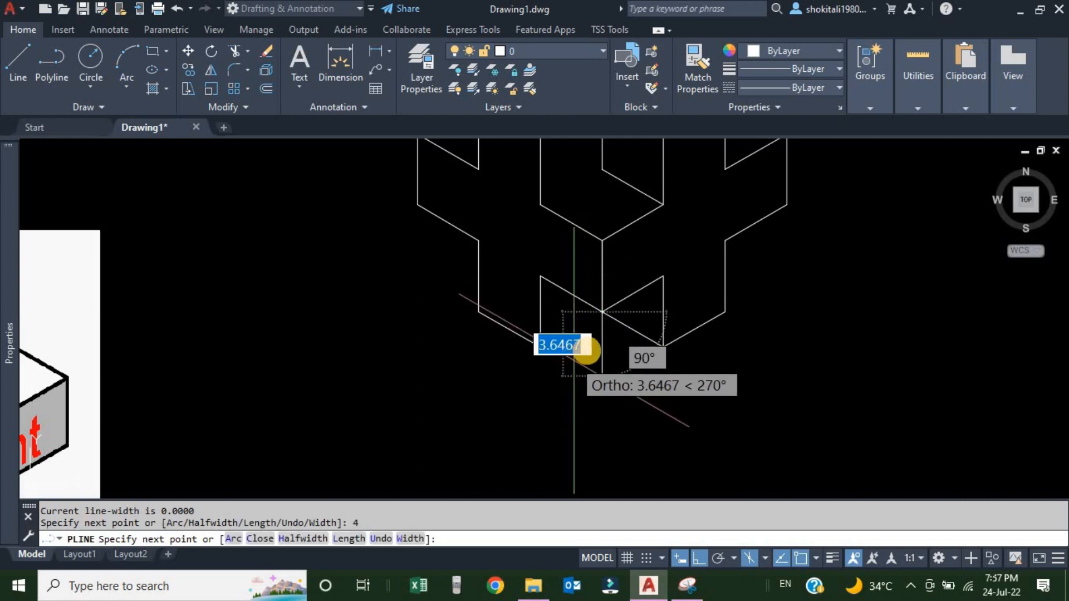
# - Switch to the right isoplane, add a 4-unit edge down to the left face's lower arm tip, and end the polyline
pyautogui.scroll(6, 582, 343)
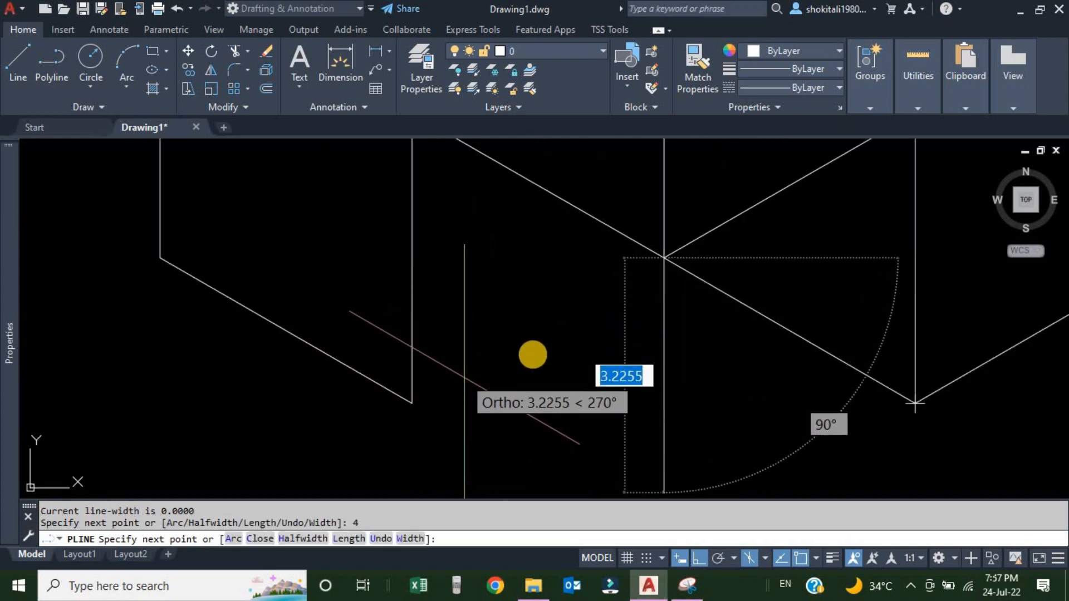
pyautogui.scroll(-2, 533, 355)
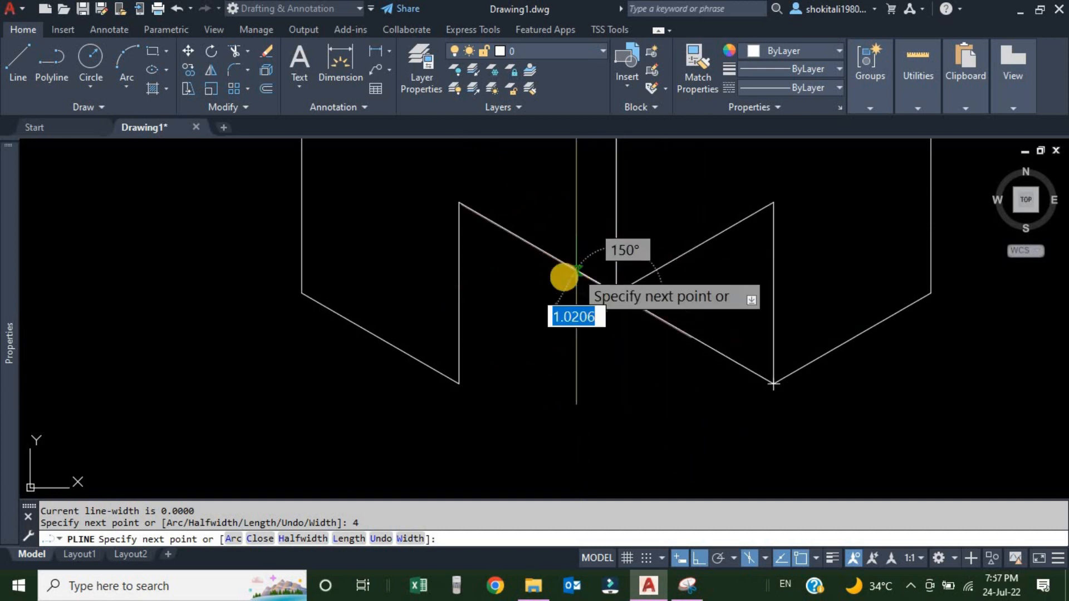
pyautogui.scroll(-3, 470, 377)
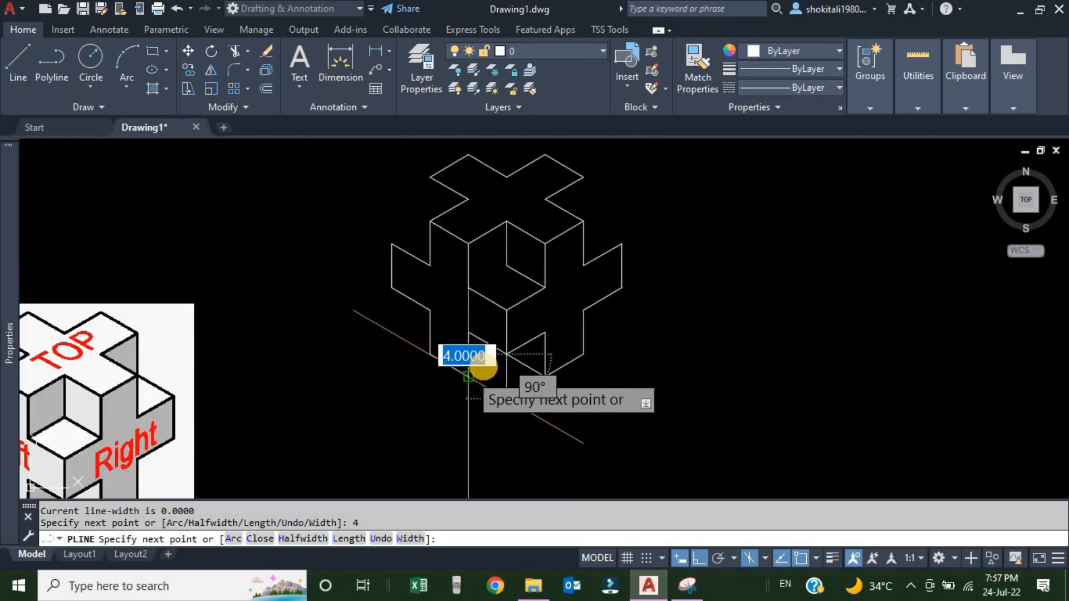
pyautogui.scroll(2, 485, 368)
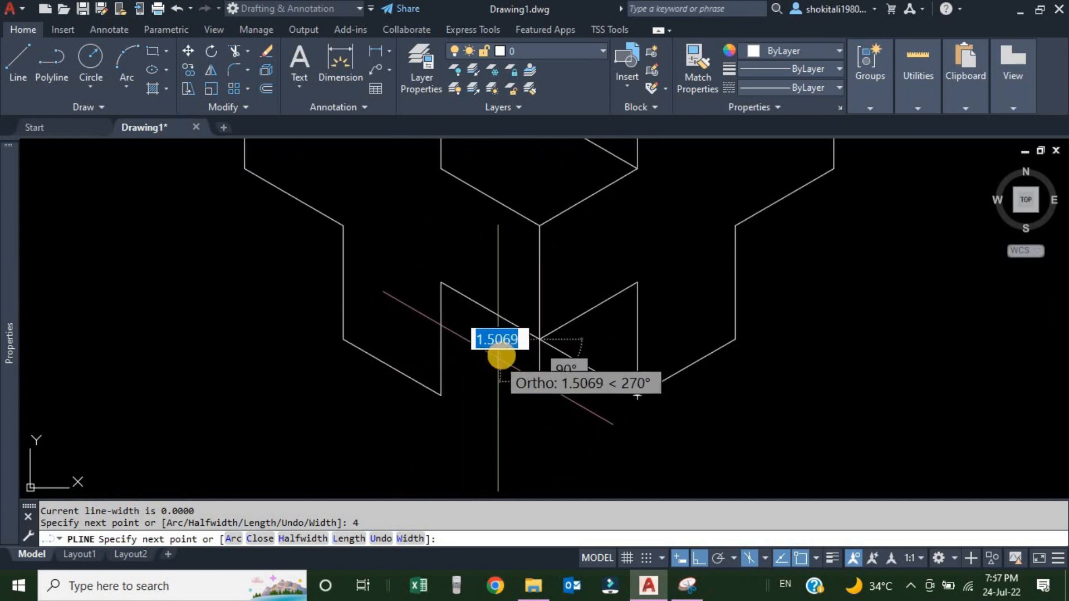
pyautogui.click(766, 557)
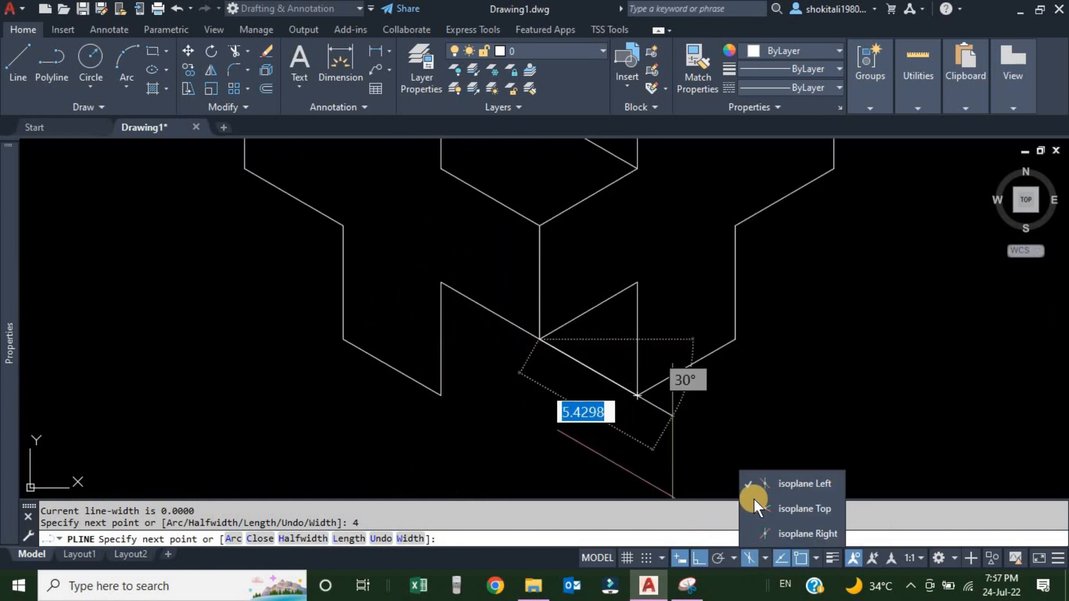
pyautogui.click(792, 532)
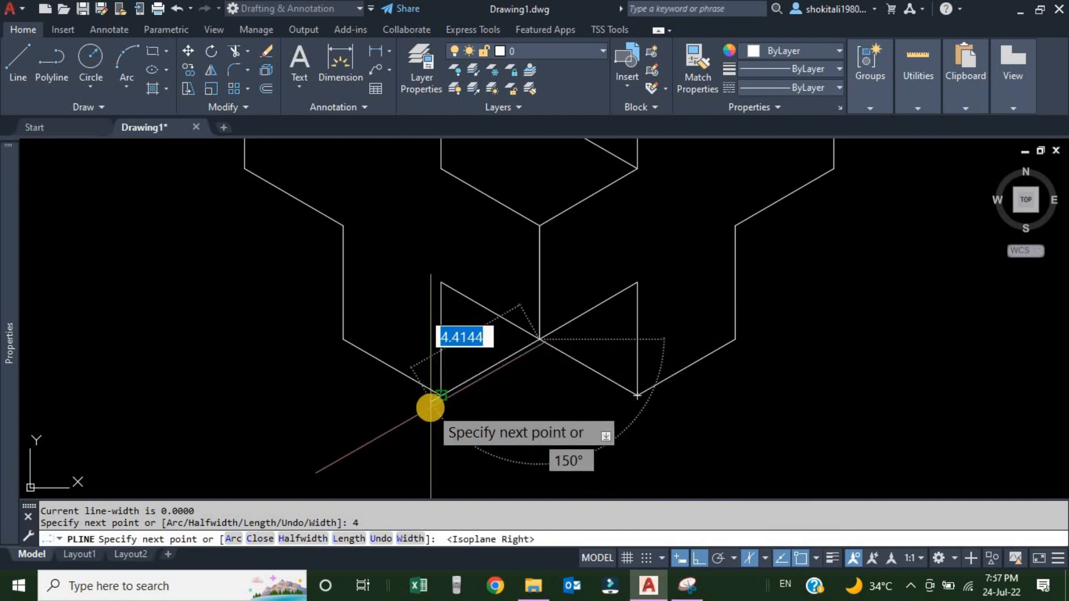
pyautogui.write('4')
pyautogui.press('Return')
pyautogui.scroll(-4, 508, 406)
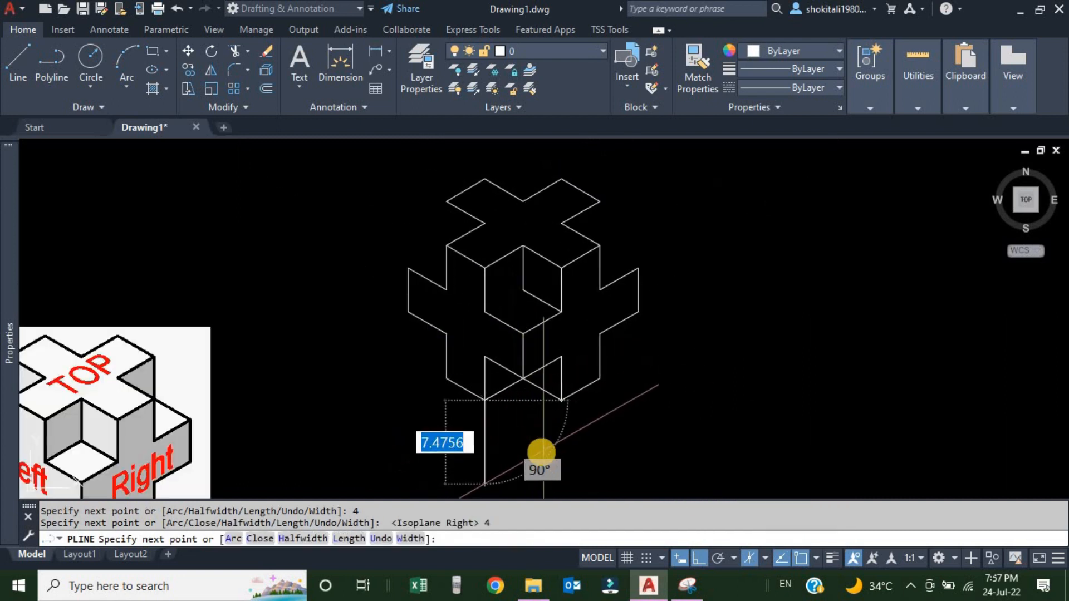
pyautogui.press('Escape')
# - Draw the recess floor's remaining back edge from its inner corner to the corner on the left face
pyautogui.moveTo(506, 376)
pyautogui.mouseDown(button='middle')
pyautogui.moveTo(551, 412)
pyautogui.moveTo(547, 403)
pyautogui.moveTo(594, 413)
pyautogui.mouseUp(button='middle')
pyautogui.scroll(5, 602, 357)
pyautogui.press('Return')
pyautogui.click(639, 305)
pyautogui.click(538, 358)
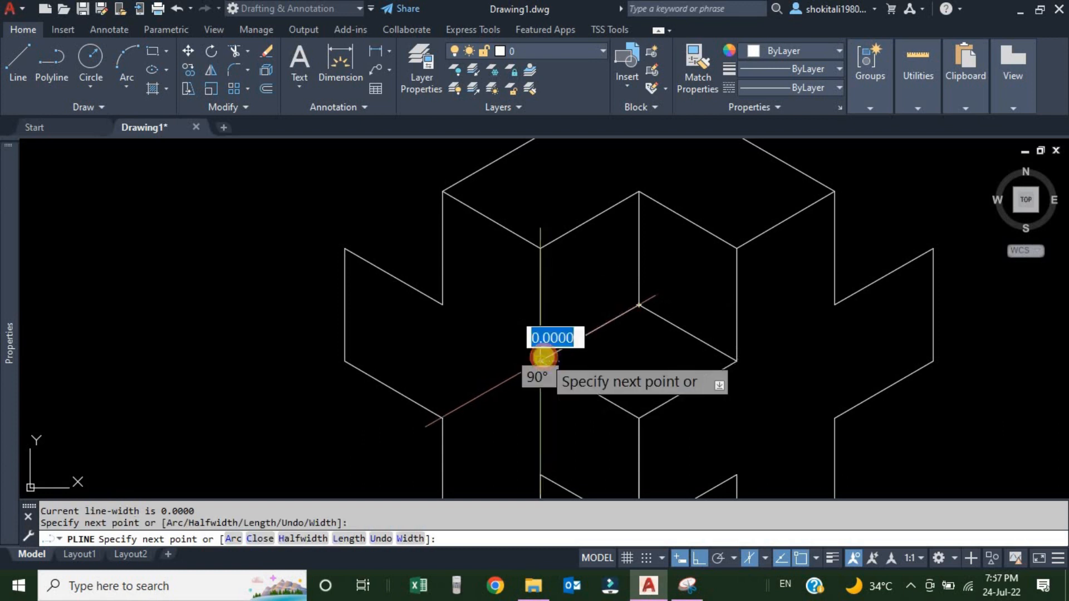
pyautogui.press('Escape')
pyautogui.scroll(-4, 477, 389)
pyautogui.moveTo(477, 389)
pyautogui.mouseDown(button='middle')
pyautogui.moveTo(605, 359)
pyautogui.moveTo(610, 322)
pyautogui.mouseUp(button='middle')
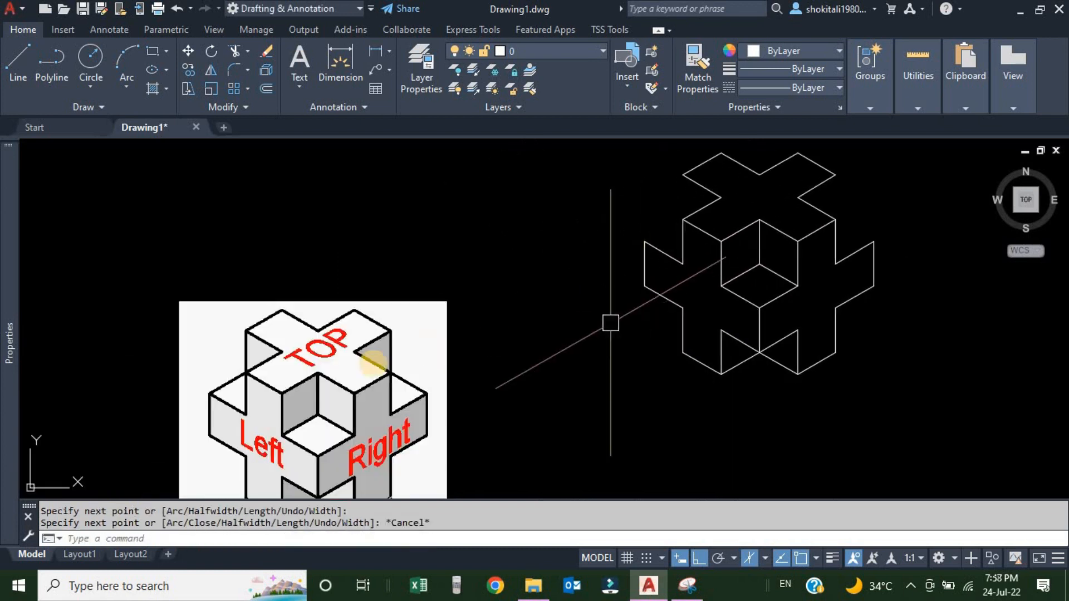
# - Switch to the top isoplane and draw a 4-unit edge at 30° from the left arm's upper outer corner to the top cross
pyautogui.scroll(4, 225, 391)
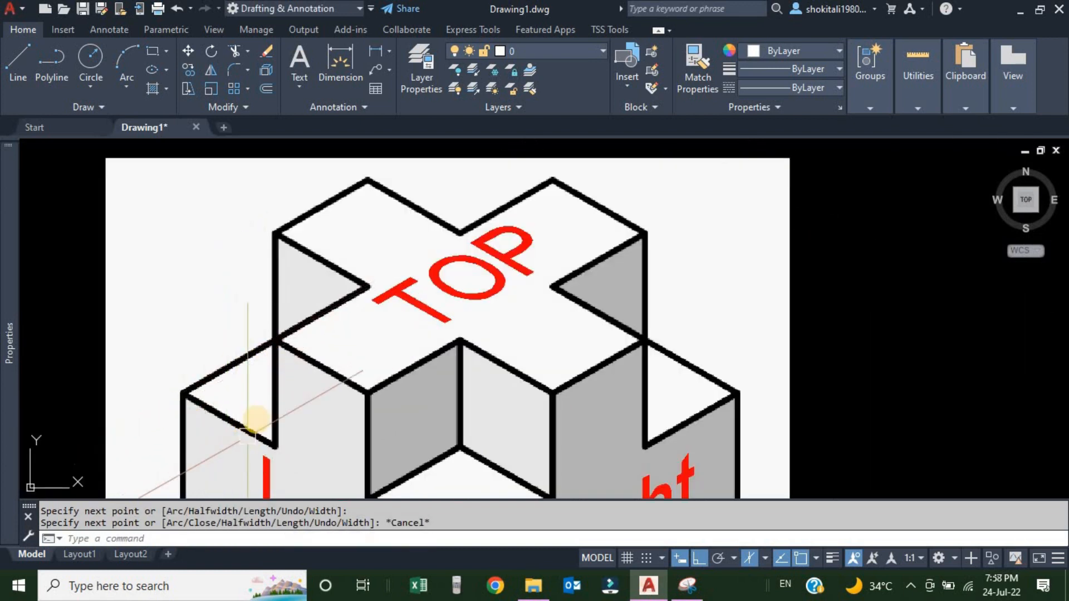
pyautogui.scroll(-4, 251, 424)
pyautogui.moveTo(608, 358); pyautogui.dragTo(551, 329, button='middle')
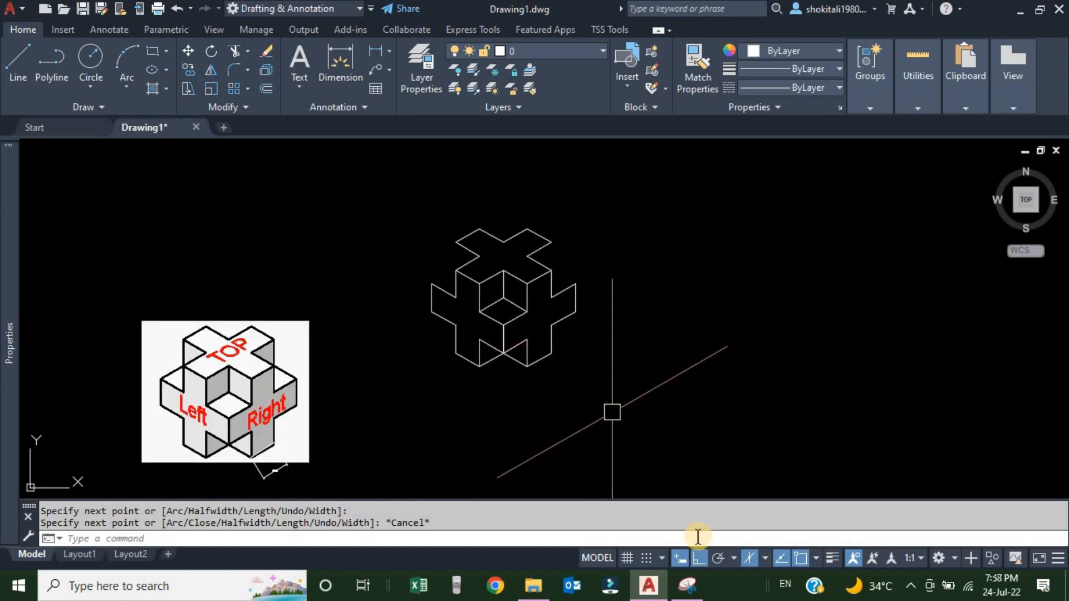
pyautogui.click(765, 558)
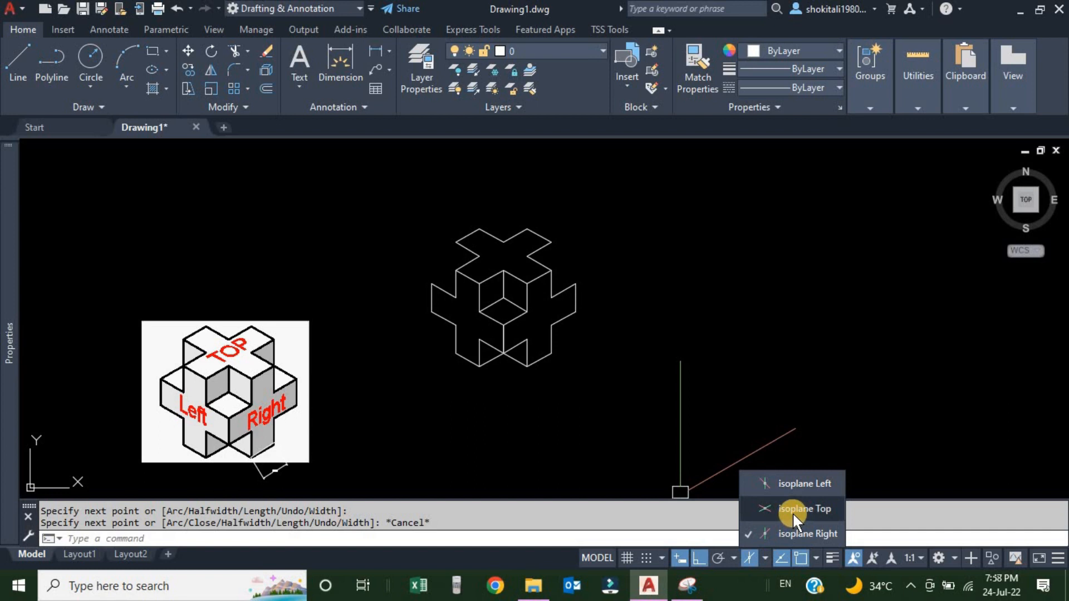
pyautogui.click(790, 507)
pyautogui.scroll(3, 440, 295)
pyautogui.moveTo(450, 303); pyautogui.dragTo(463, 369, button='middle')
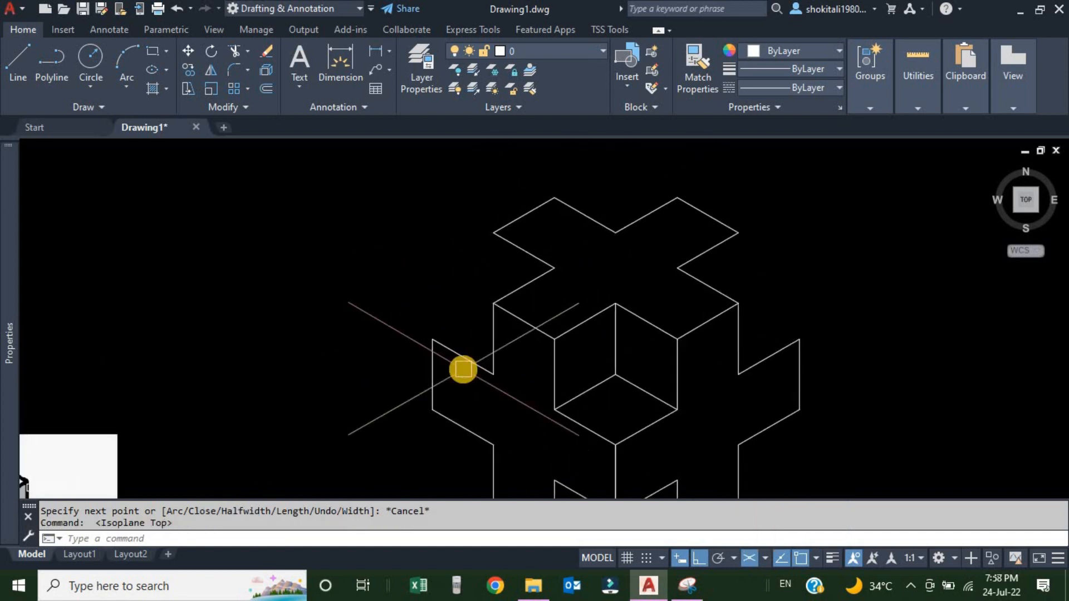
pyautogui.press('Return')
pyautogui.scroll(-3, 510, 348)
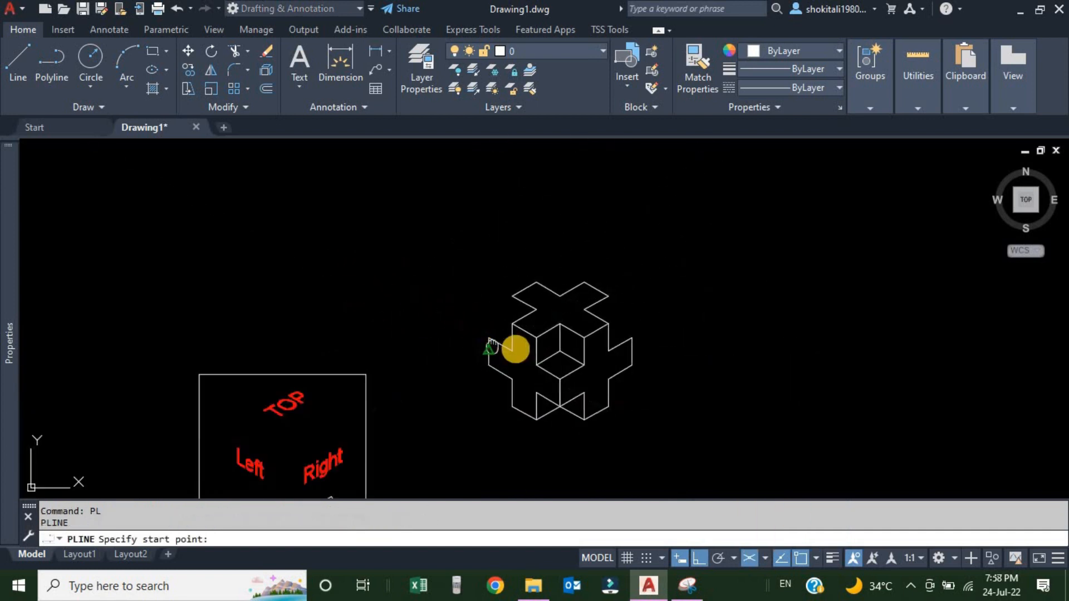
pyautogui.scroll(2, 510, 356)
pyautogui.moveTo(505, 355); pyautogui.dragTo(539, 319, button='middle')
pyautogui.click(539, 321)
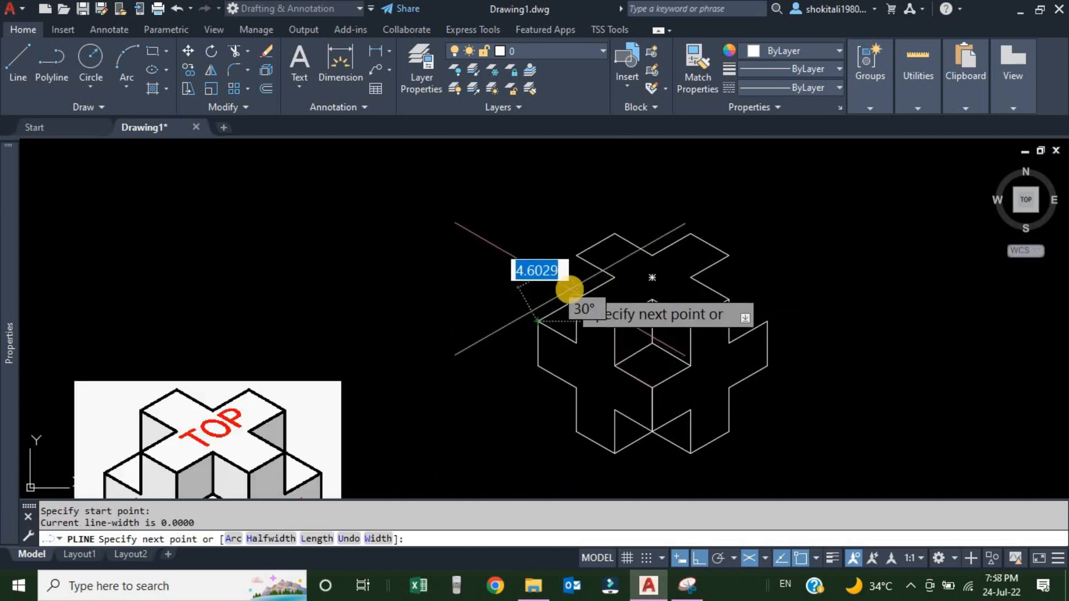
pyautogui.write('4')
pyautogui.press('Return')
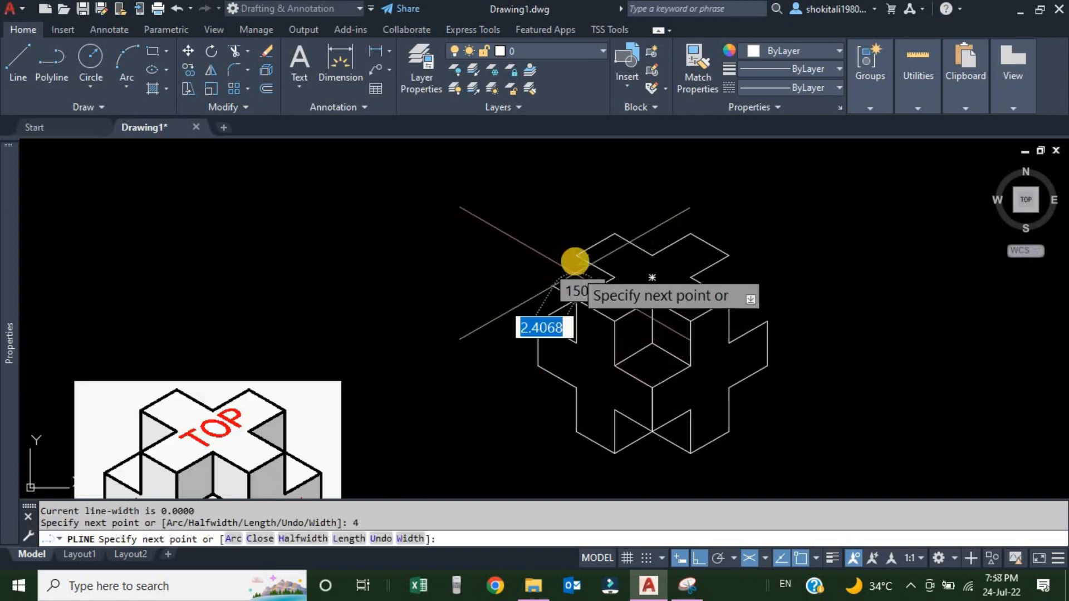
# - Switch to the left isoplane, add a 4-unit edge at 90° to the top cross's back-left arm corner, and end the polyline
pyautogui.scroll(4, 573, 278)
pyautogui.scroll(-5, 575, 288)
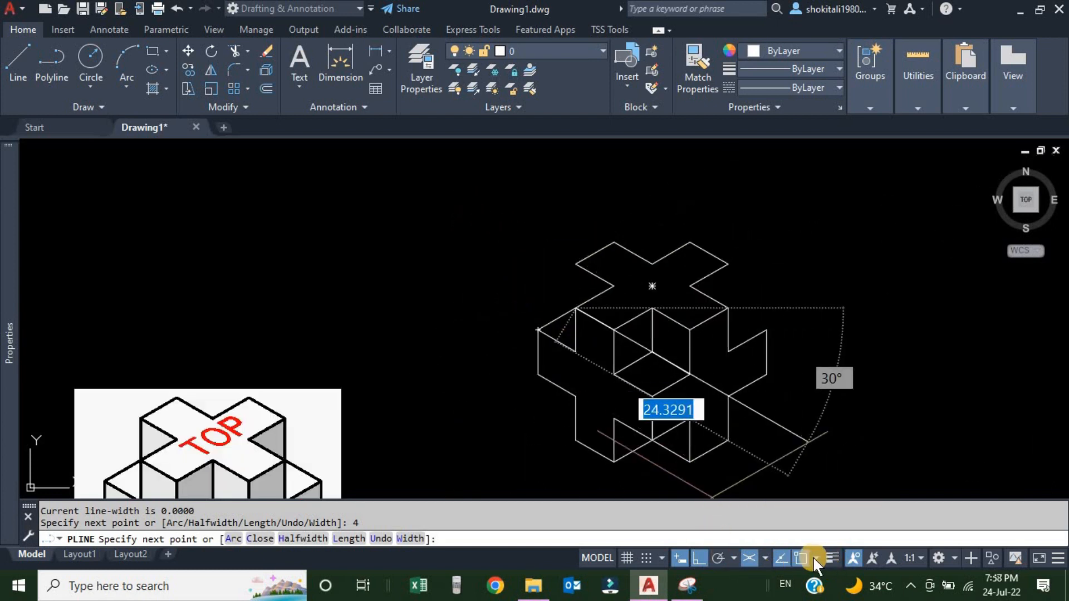
pyautogui.click(763, 556)
pyautogui.click(791, 485)
pyautogui.scroll(4, 560, 274)
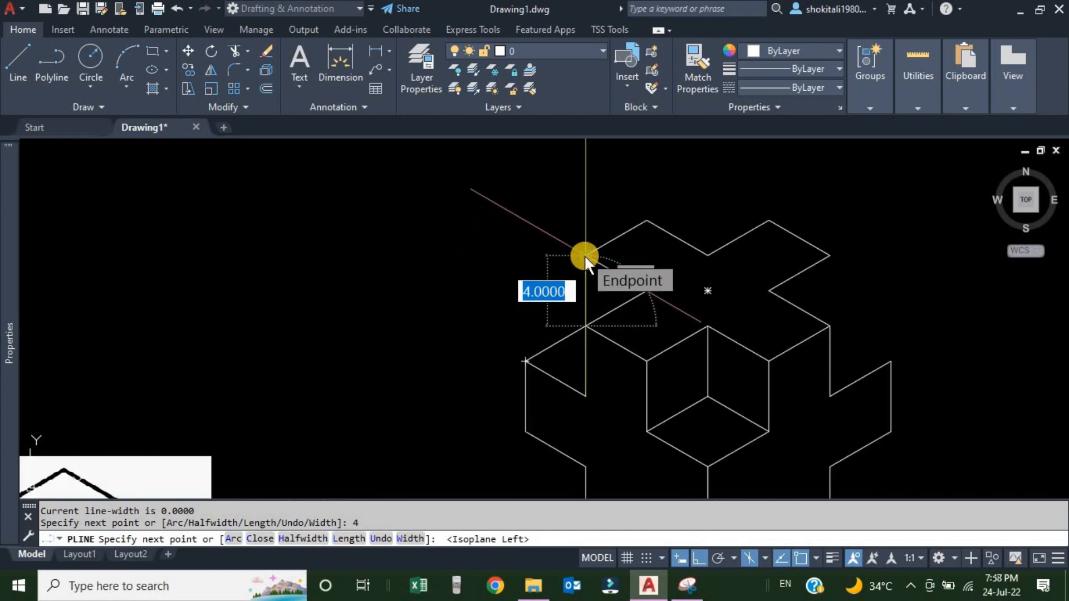
pyautogui.write('4')
pyautogui.press('Return')
pyautogui.press('Escape')
# - Draw a polyline from the top cross's back-right arm corner 4 units at 270°, continuing to the right arm's upper outer corner
pyautogui.scroll(-2, 743, 351)
pyautogui.scroll(2, 790, 373)
pyautogui.moveTo(789, 373); pyautogui.dragTo(756, 282, button='middle')
pyautogui.scroll(-1, 756, 284)
pyautogui.moveTo(560, 315); pyautogui.dragTo(609, 310, button='middle')
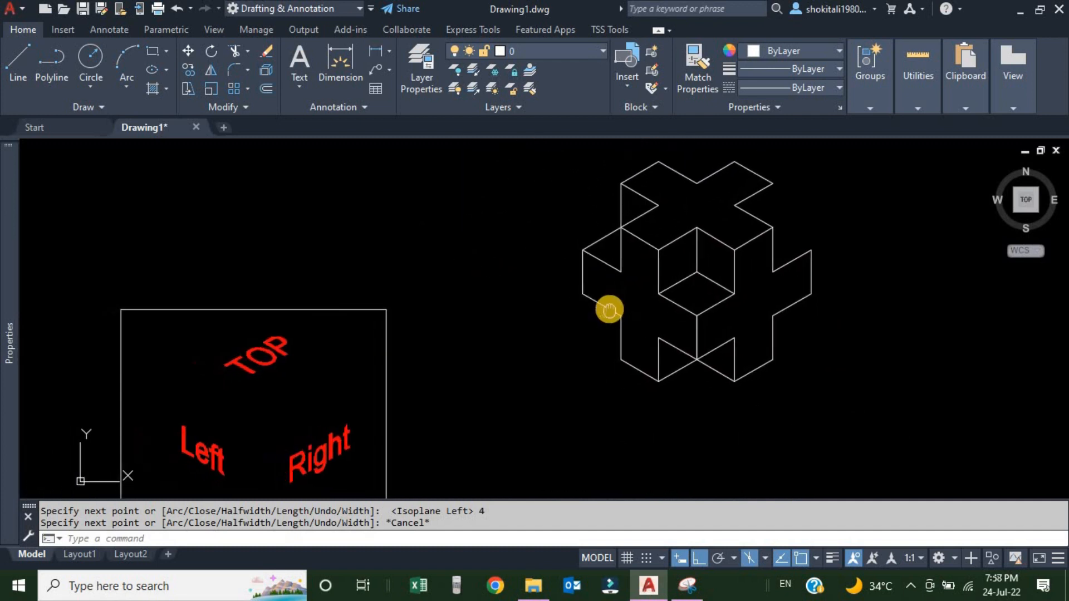
pyautogui.scroll(2, 666, 291)
pyautogui.scroll(-2, 665, 290)
pyautogui.write('pl')
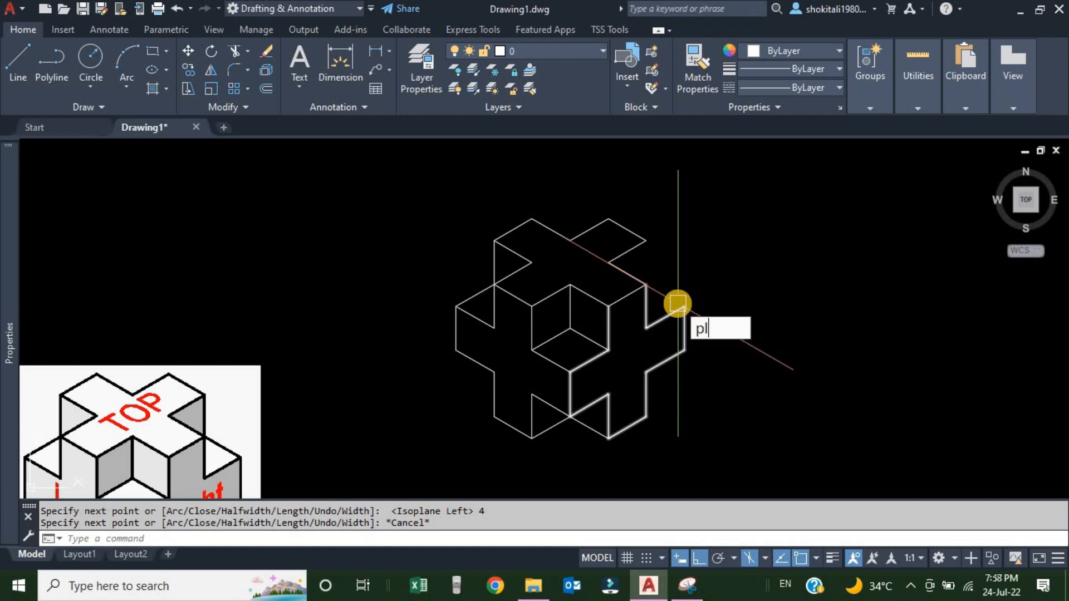
pyautogui.press('Return')
pyautogui.scroll(3, 649, 245)
pyautogui.click(646, 247)
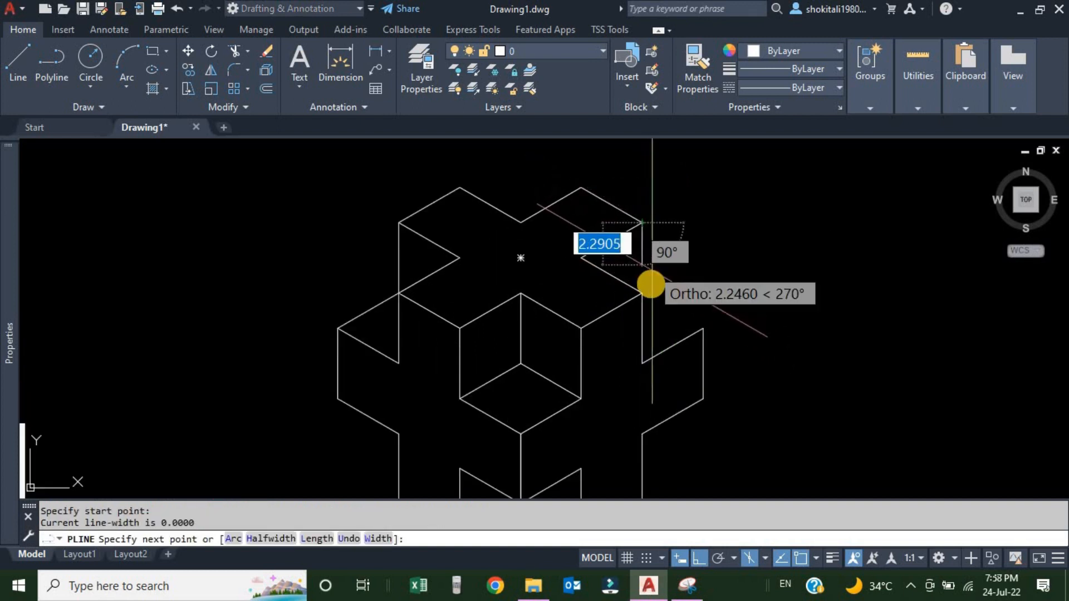
pyautogui.write('4')
pyautogui.press('Return')
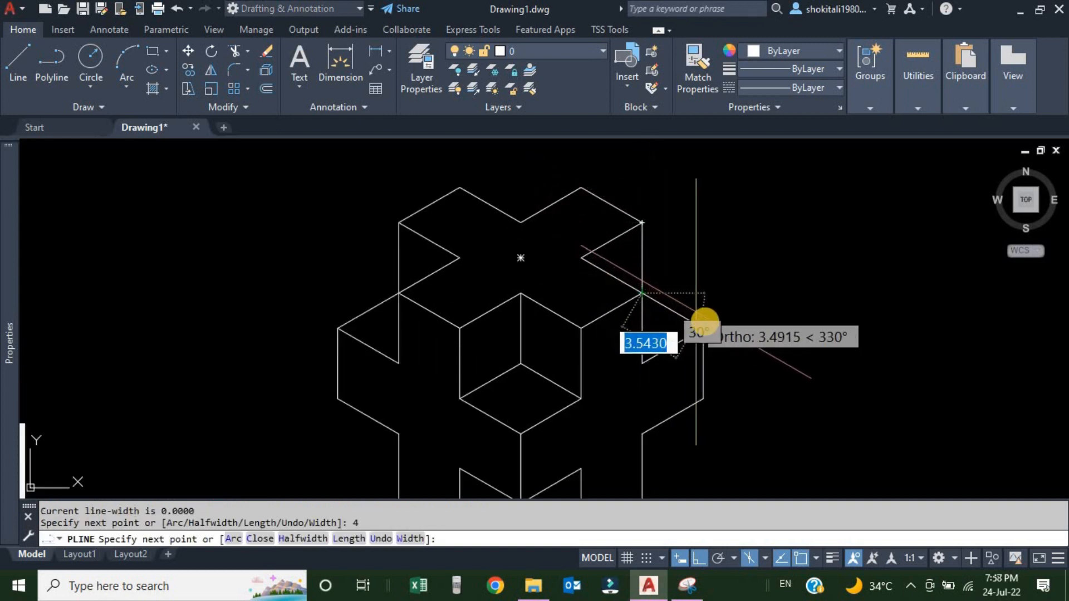
pyautogui.click(703, 327)
pyautogui.press('Escape')
# - Compare the drawn block with the reference picture for missing edges
pyautogui.scroll(-3, 703, 403)
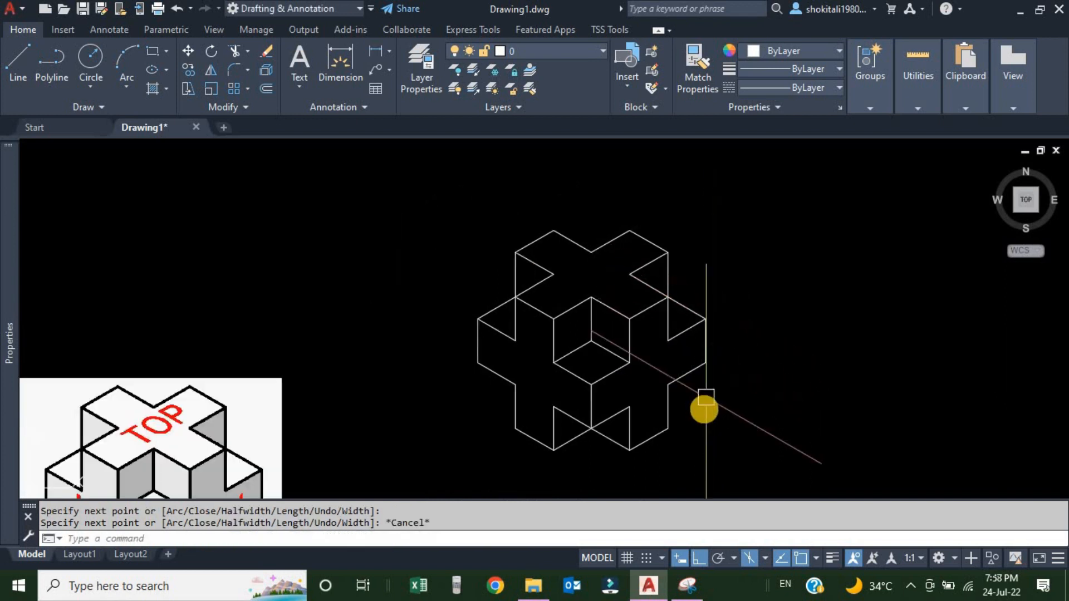
pyautogui.scroll(-2, 738, 383)
pyautogui.scroll(2, 670, 367)
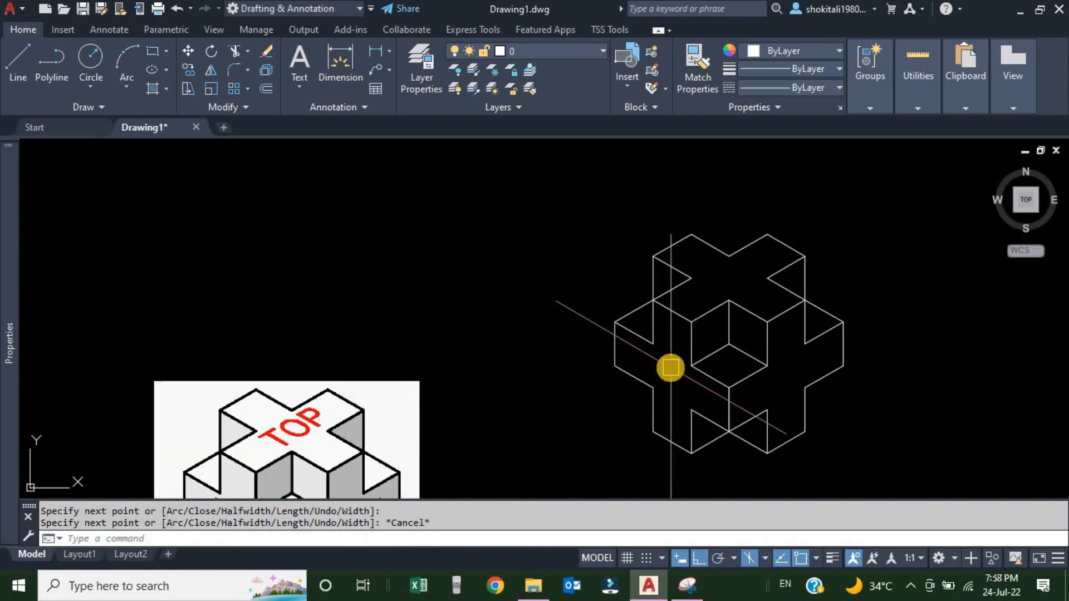
pyautogui.scroll(-1, 690, 346)
pyautogui.moveTo(720, 372); pyautogui.dragTo(688, 369, button='middle')
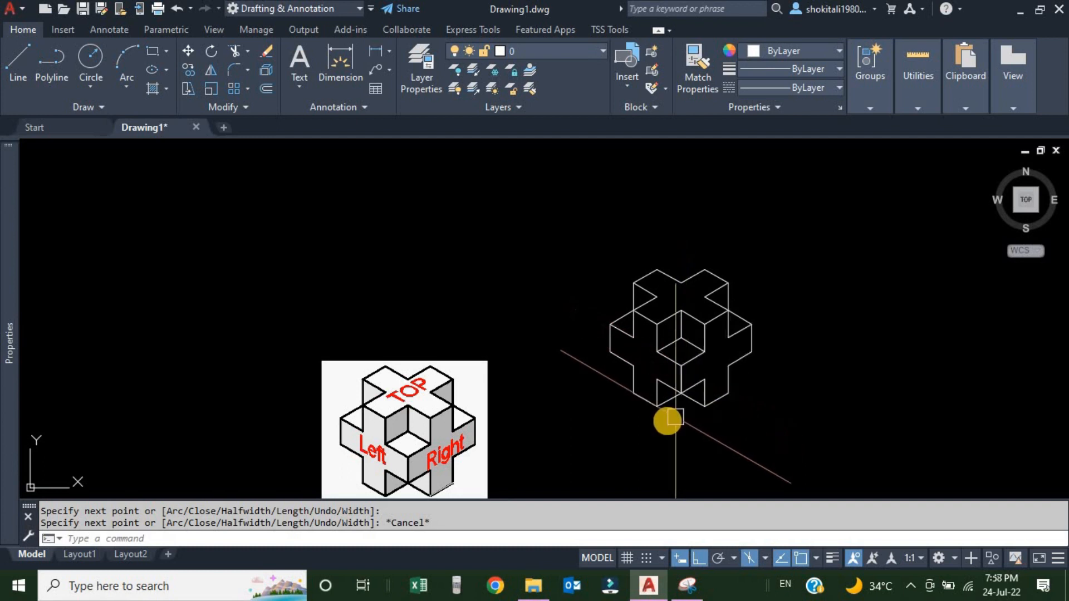
pyautogui.scroll(2, 409, 442)
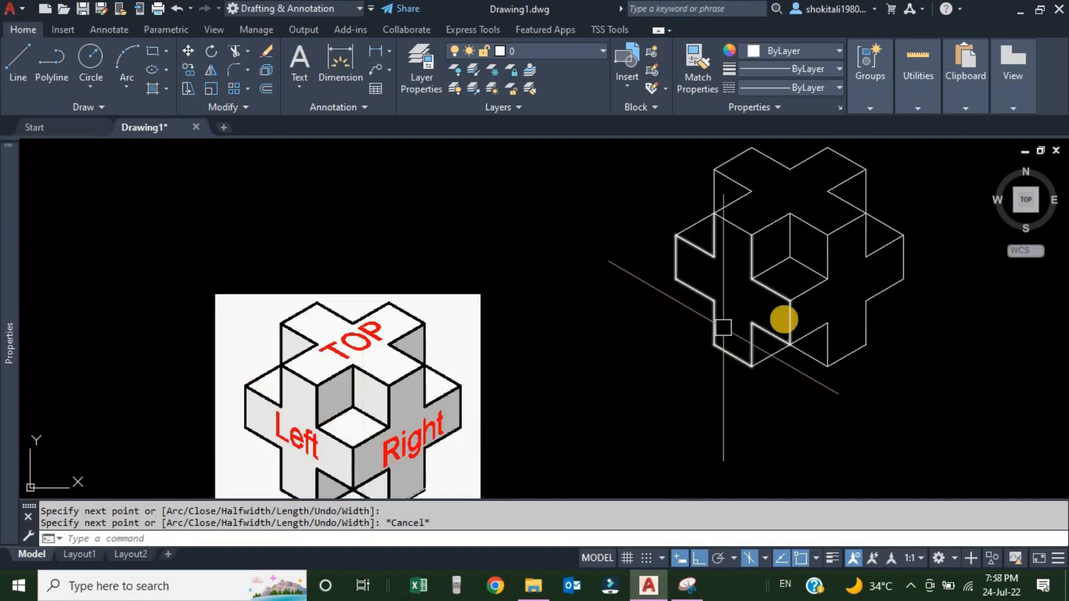
# - Hatch the top, left and right cross-shaped faces with the ANSI31 pattern in colour 254,204,102
pyautogui.moveTo(759, 278); pyautogui.dragTo(674, 373, button='middle')
pyautogui.write('h')
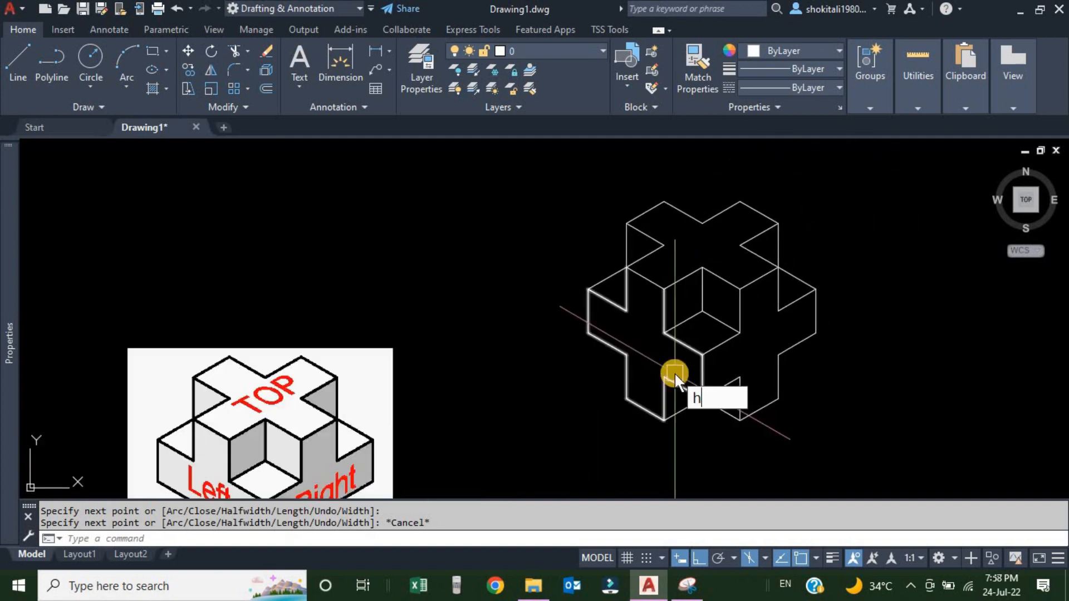
pyautogui.press('Return')
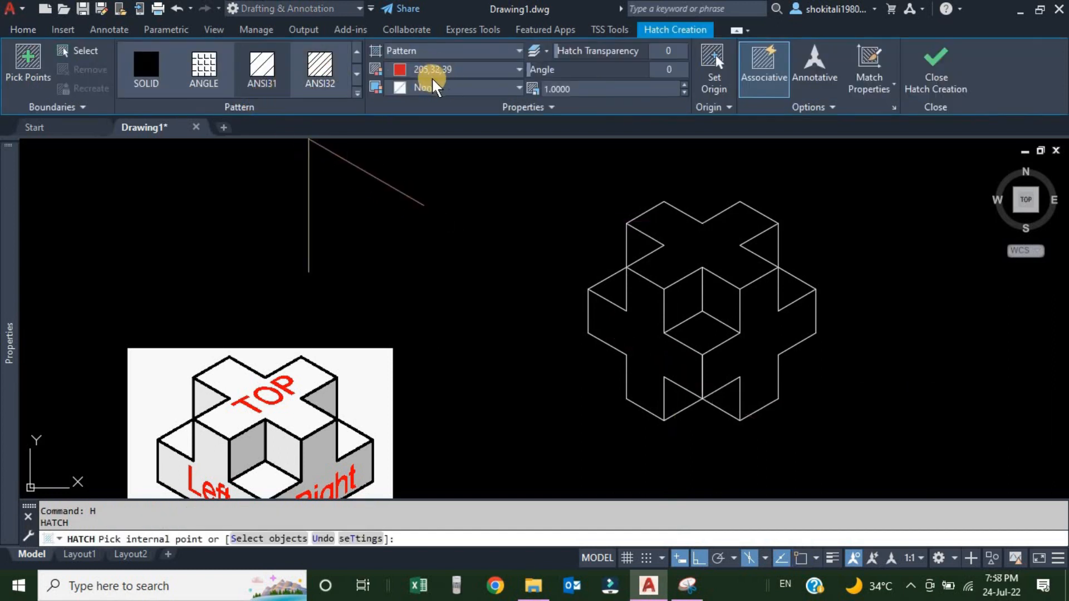
pyautogui.click(458, 71)
pyautogui.click(428, 198)
pyautogui.scroll(4, 733, 341)
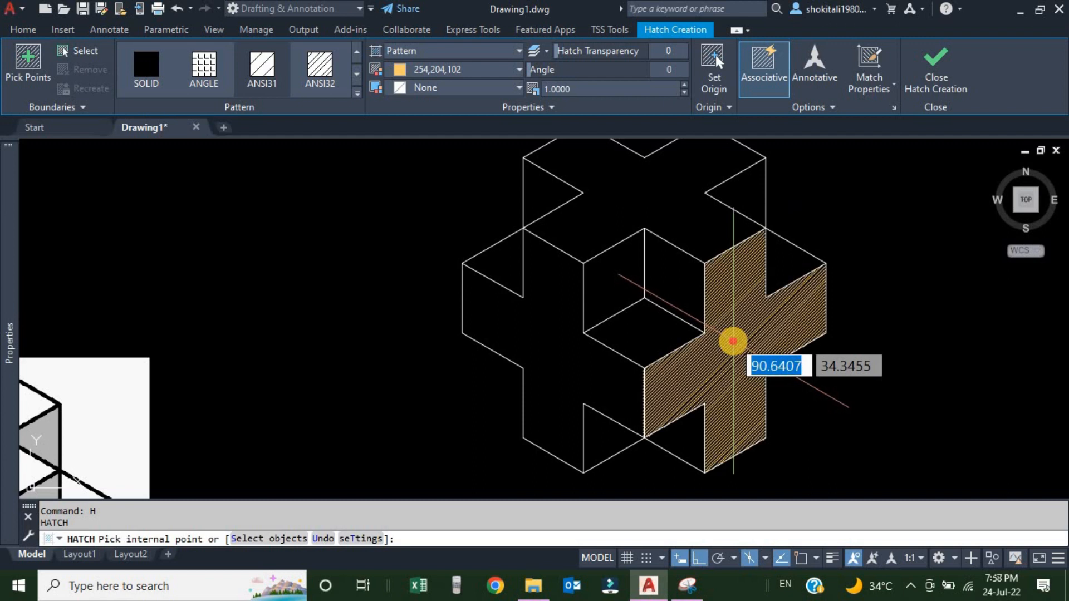
pyautogui.click(733, 341)
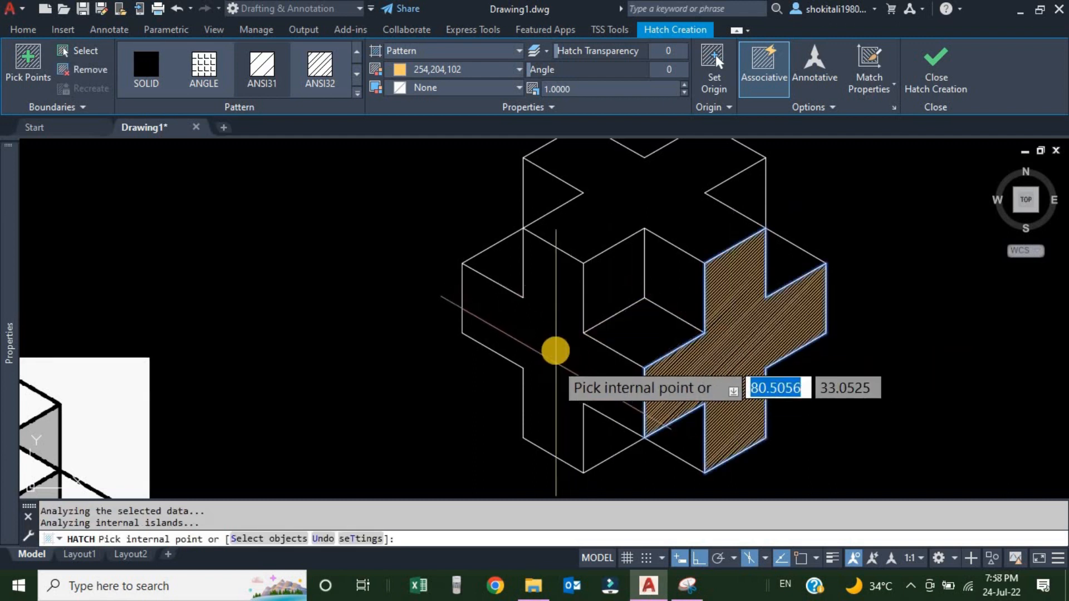
pyautogui.click(556, 351)
pyautogui.click(637, 199)
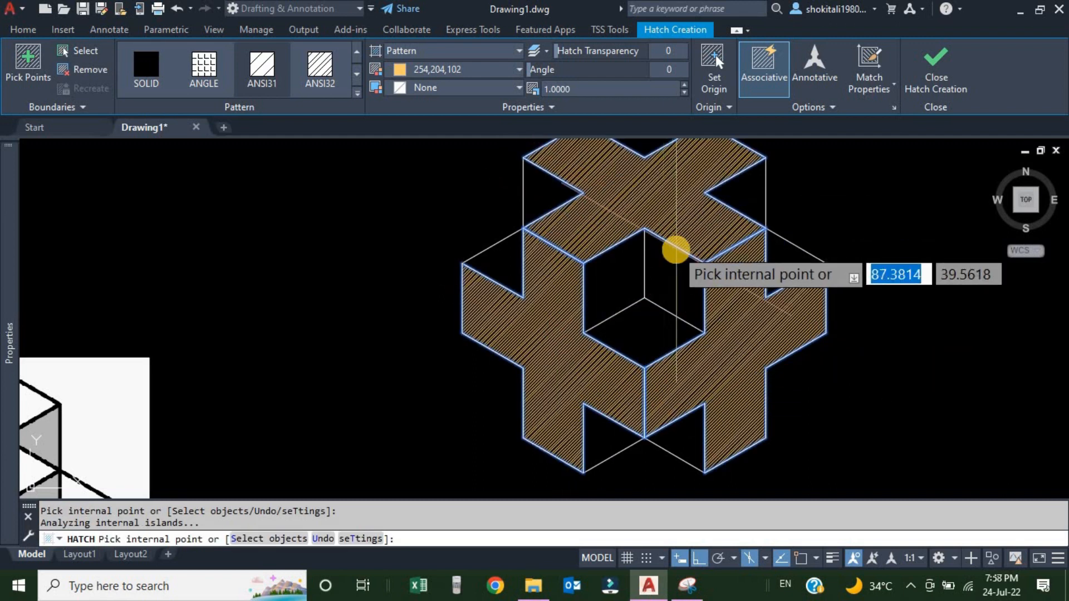
pyautogui.press('Escape')
pyautogui.scroll(-3, 608, 298)
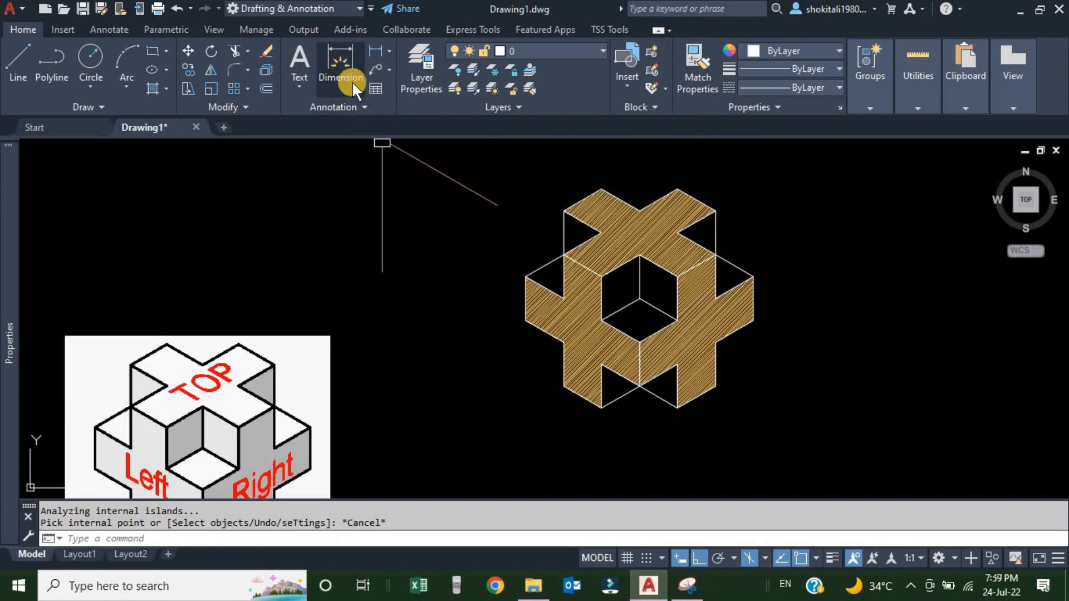
# - Hatch the recess floor and the upper faces of the left and right arms with ANSI31 in colour 242,113,114
pyautogui.press('Return')
pyautogui.click(472, 73)
pyautogui.click(443, 196)
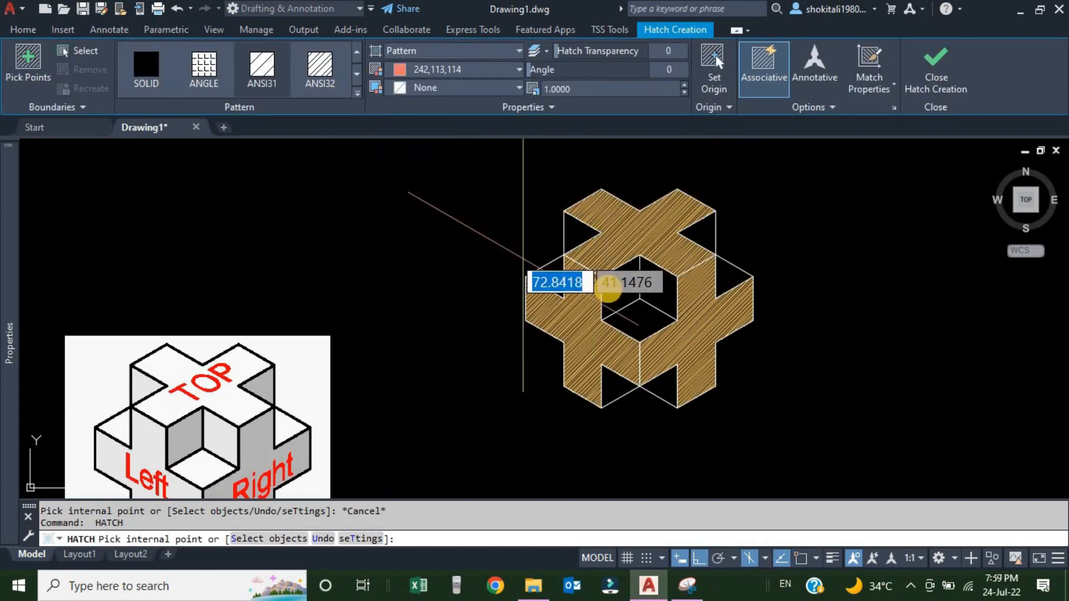
pyautogui.scroll(2, 612, 278)
pyautogui.click(647, 322)
pyautogui.click(801, 250)
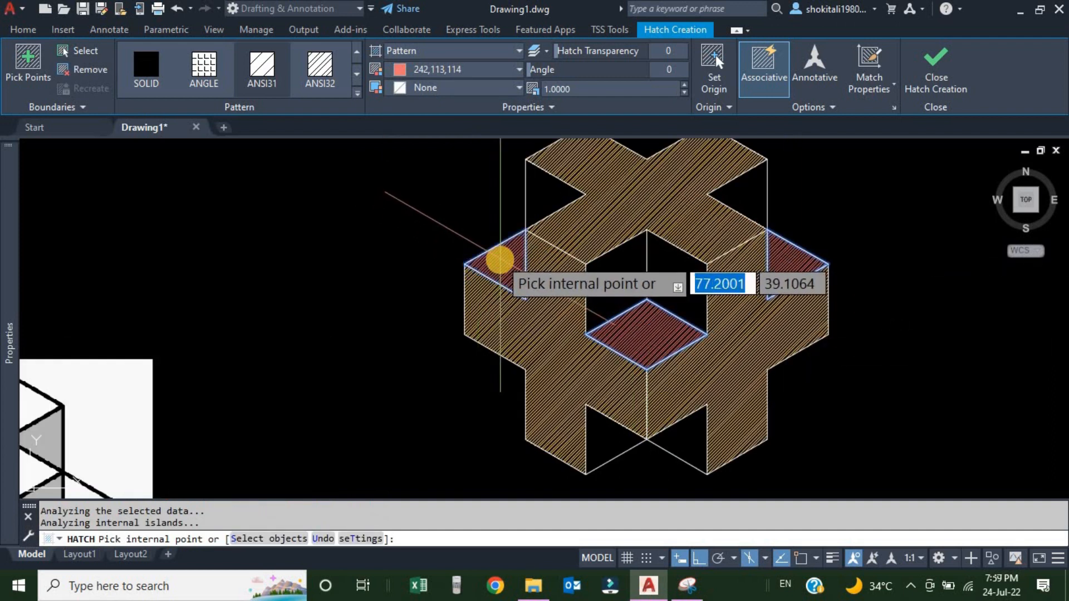
pyautogui.click(497, 257)
pyautogui.press('Return')
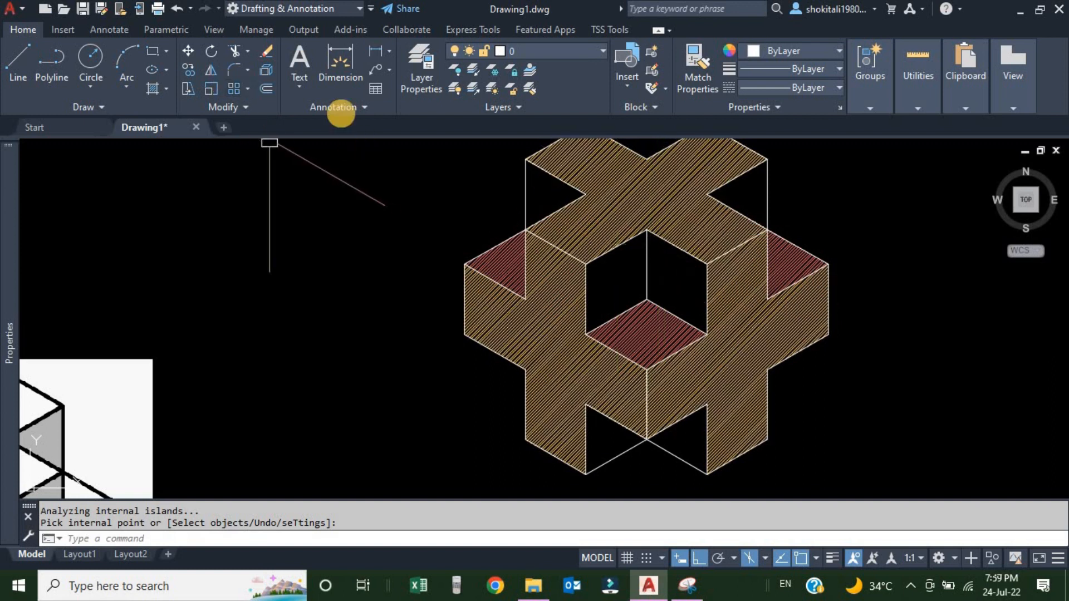
# - Hatch both recess walls, the two side faces under the top cross and the two lower notch faces in colour 39,118,187
pyautogui.press('Return')
pyautogui.click(436, 71)
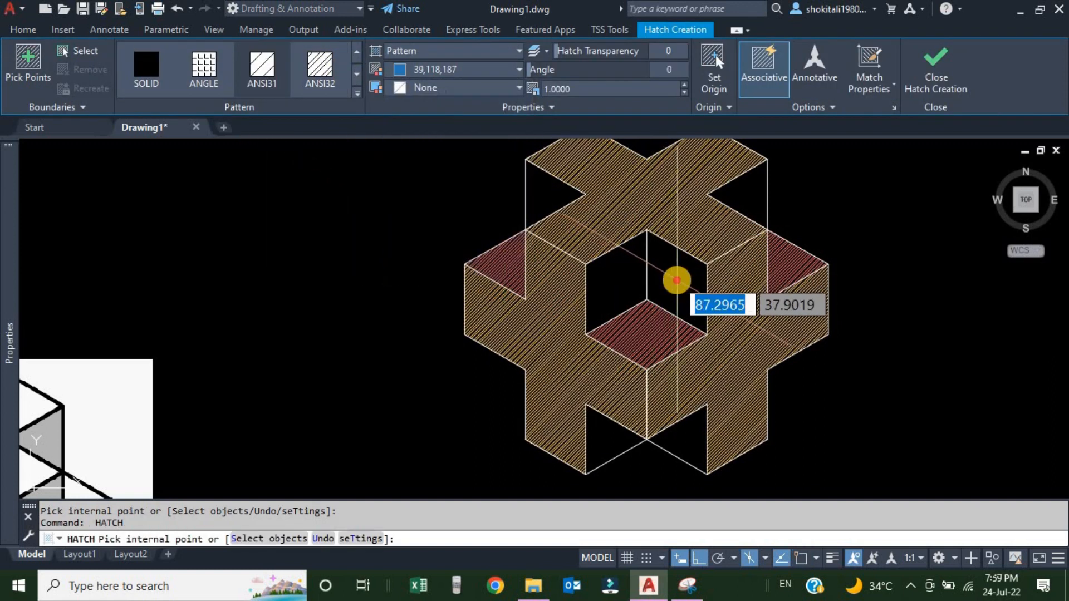
pyautogui.click(640, 261)
pyautogui.click(747, 199)
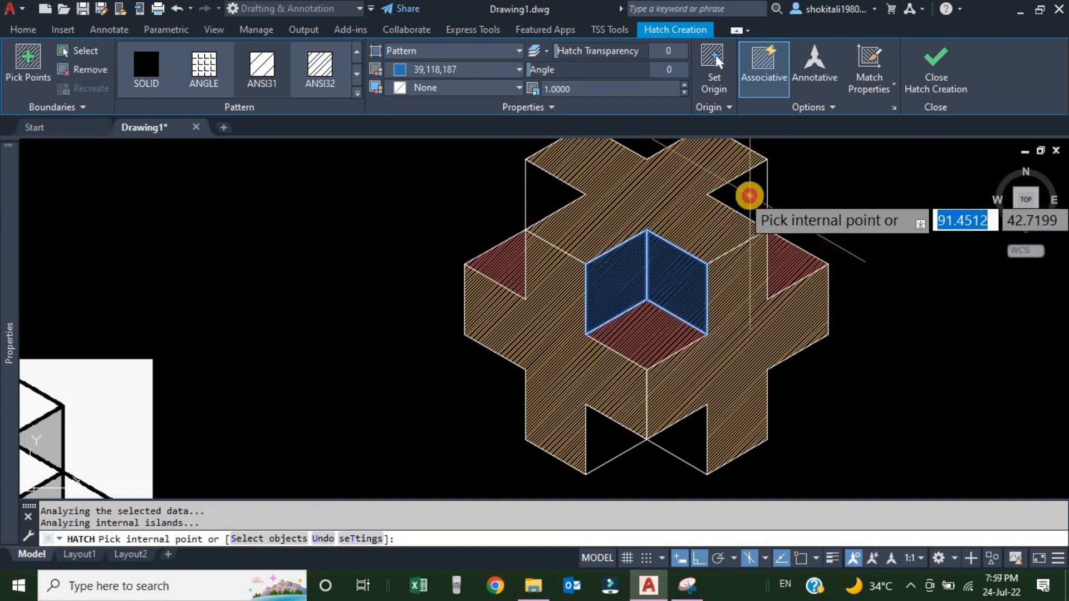
pyautogui.click(535, 195)
pyautogui.click(605, 429)
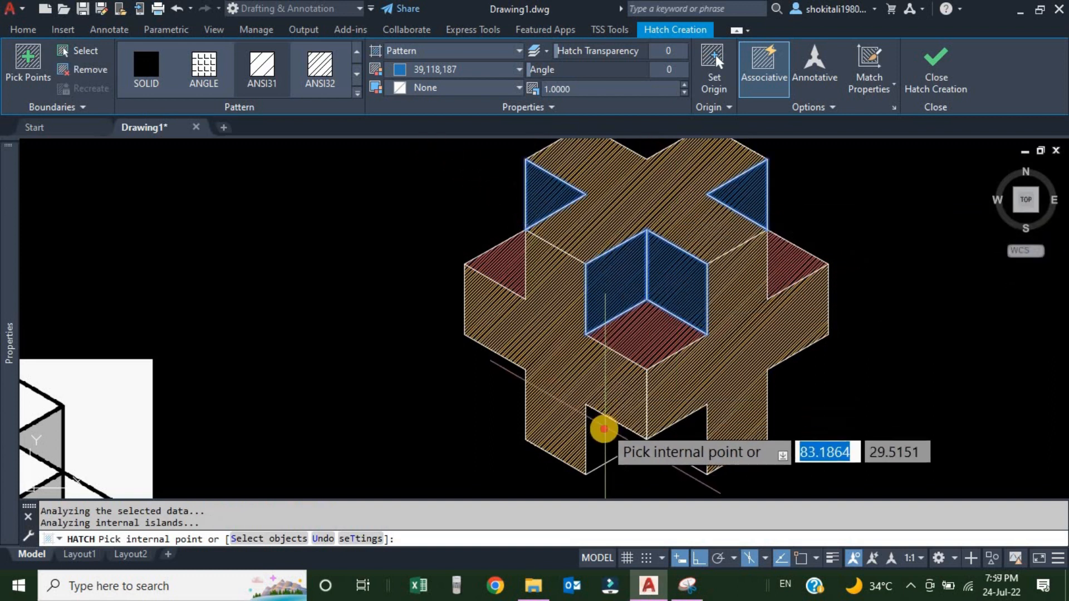
pyautogui.click(679, 433)
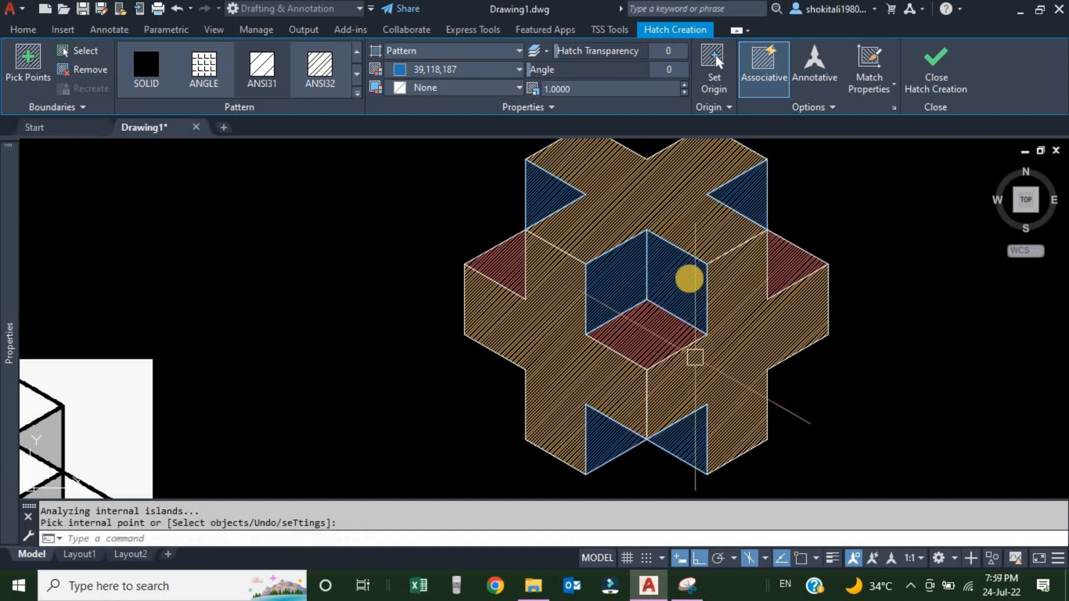
pyautogui.press('Escape')
# - Move the whole hatched block straight down so it sits level beside the reference picture
pyautogui.scroll(-6, 573, 351)
pyautogui.scroll(2, 577, 334)
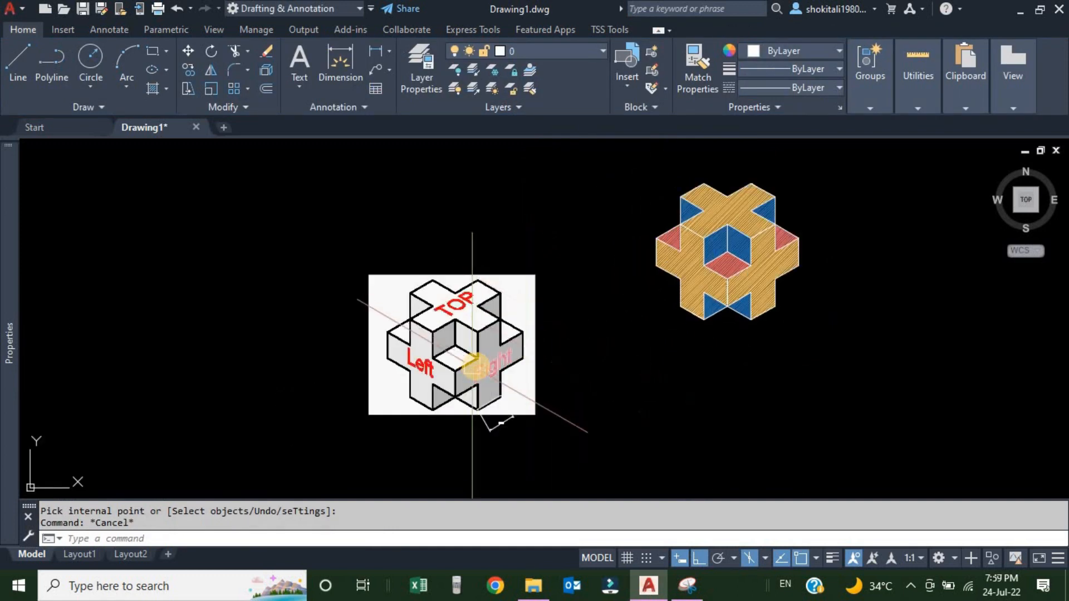
pyautogui.scroll(4, 473, 365)
pyautogui.scroll(-2, 423, 350)
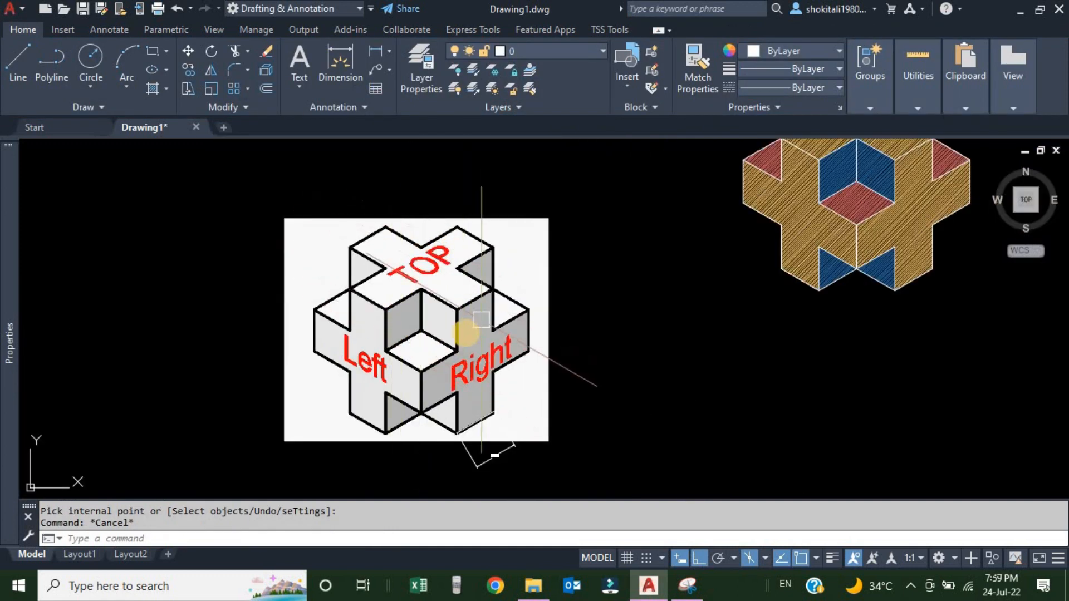
pyautogui.moveTo(821, 270)
pyautogui.mouseDown(button='middle')
pyautogui.moveTo(790, 309)
pyautogui.moveTo(735, 339)
pyautogui.mouseUp(button='middle')
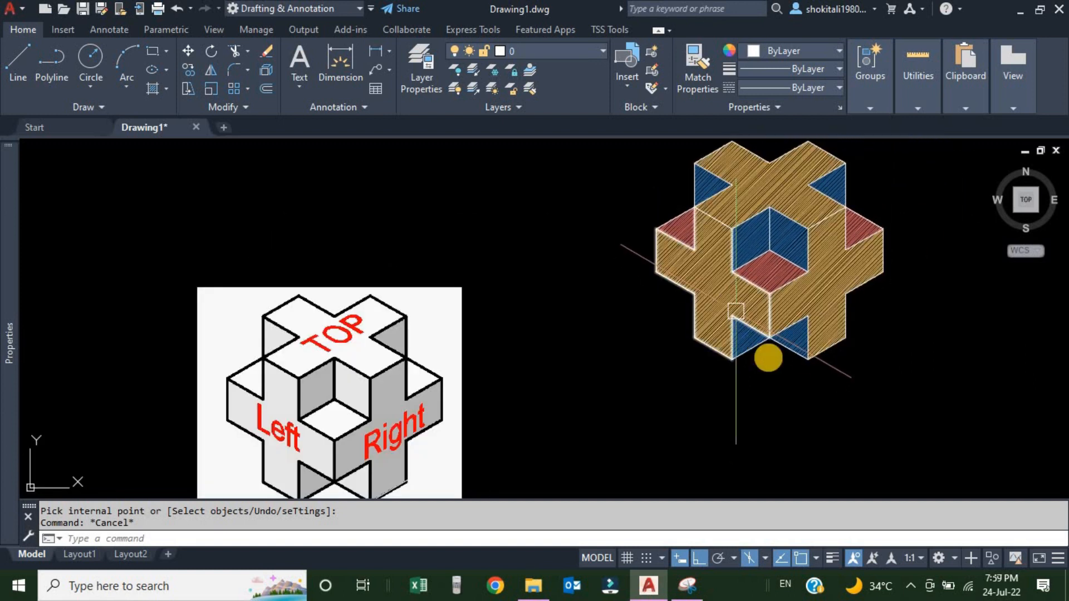
pyautogui.scroll(-2, 783, 373)
pyautogui.click(901, 407)
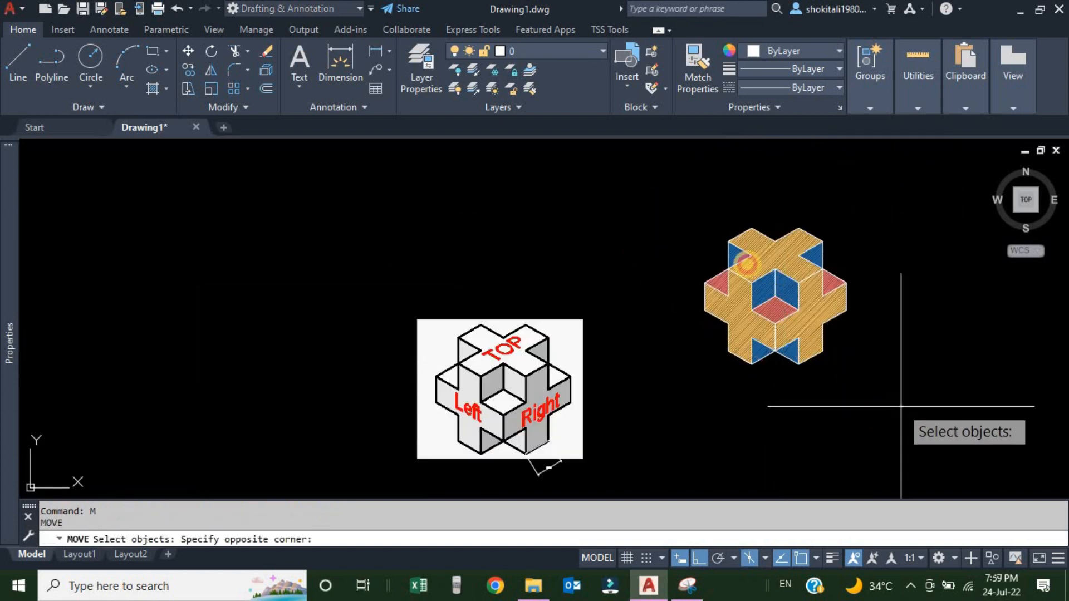
pyautogui.click(680, 202)
pyautogui.press('Return')
pyautogui.click(907, 281)
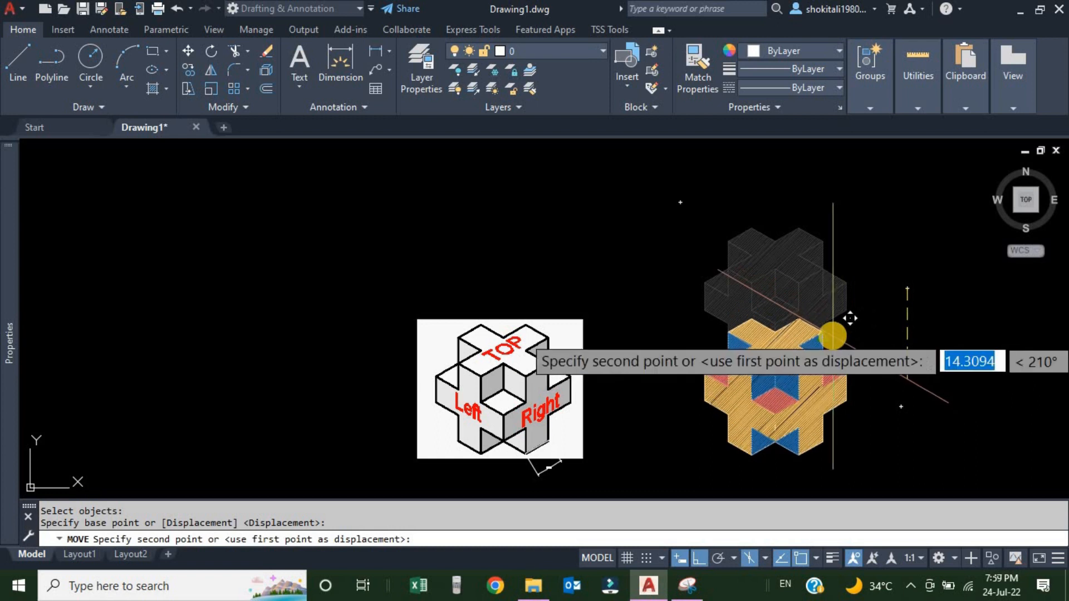
pyautogui.click(860, 355)
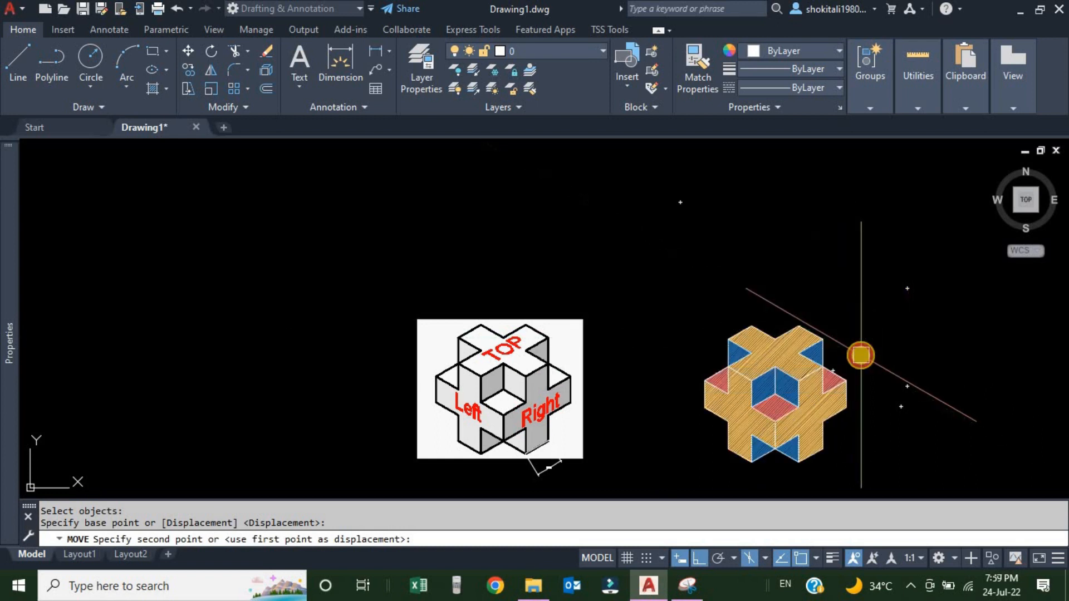
pyautogui.scroll(2, 774, 351)
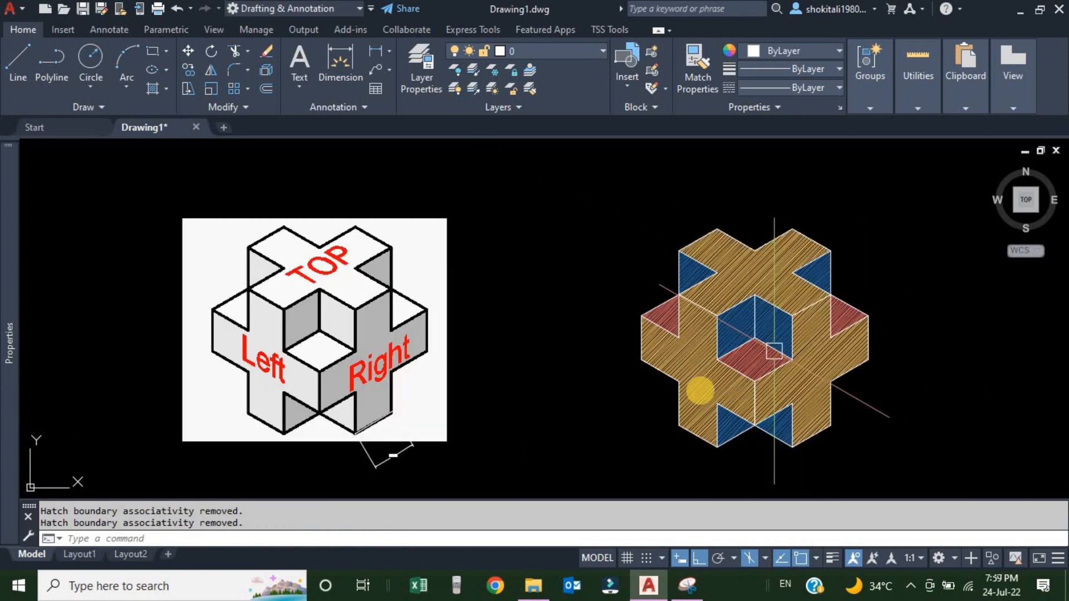